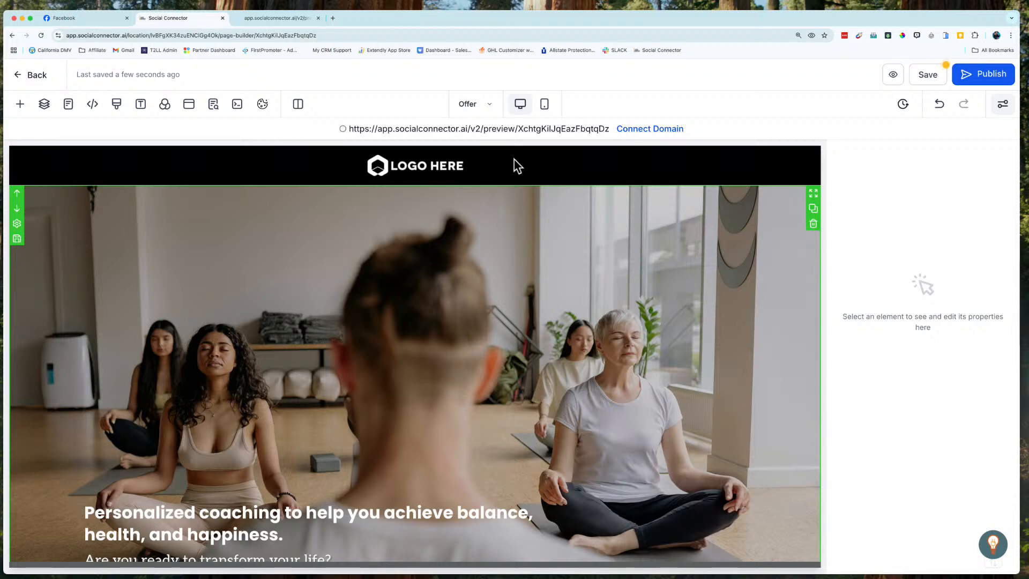
Step: Select the header's logo image and try top paddings of 80 px and 20 px on it
left_click(443, 168)
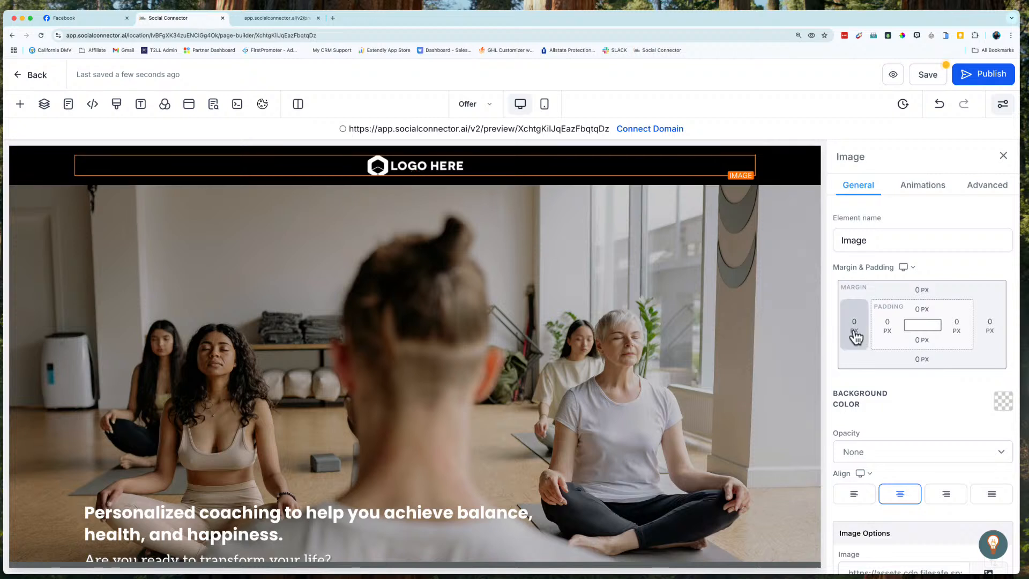
left_click(923, 309)
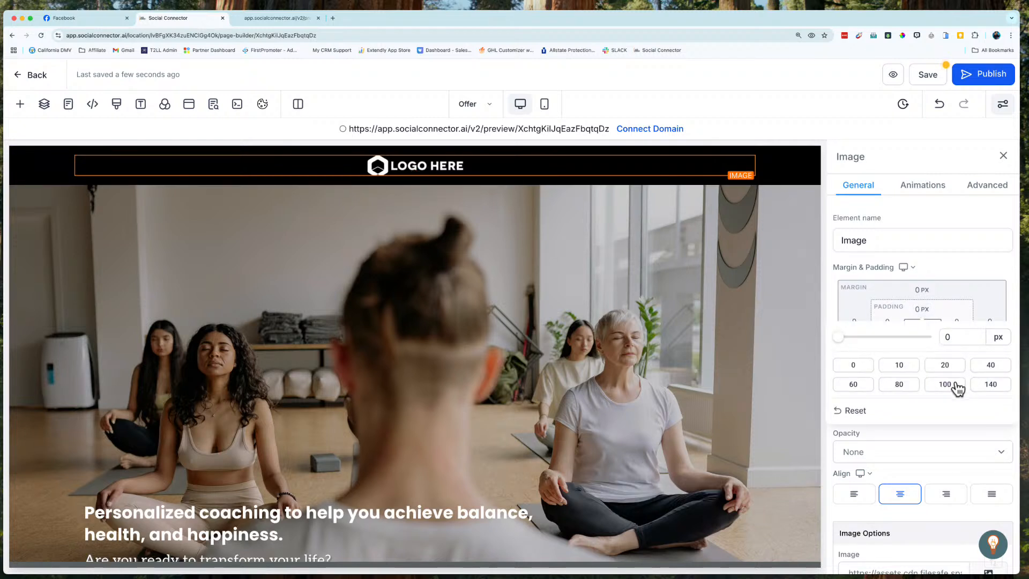
left_click(915, 385)
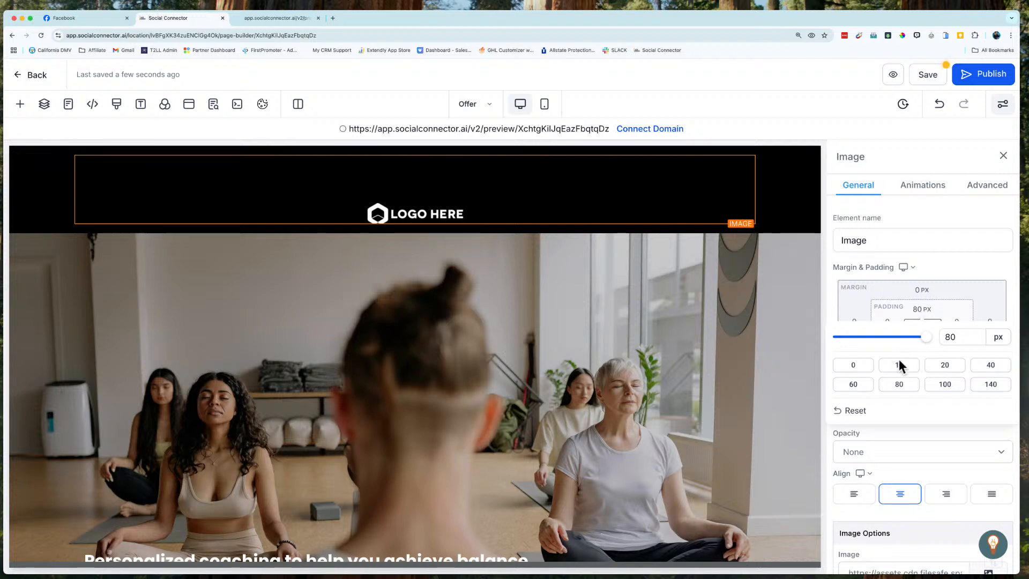
left_click(944, 364)
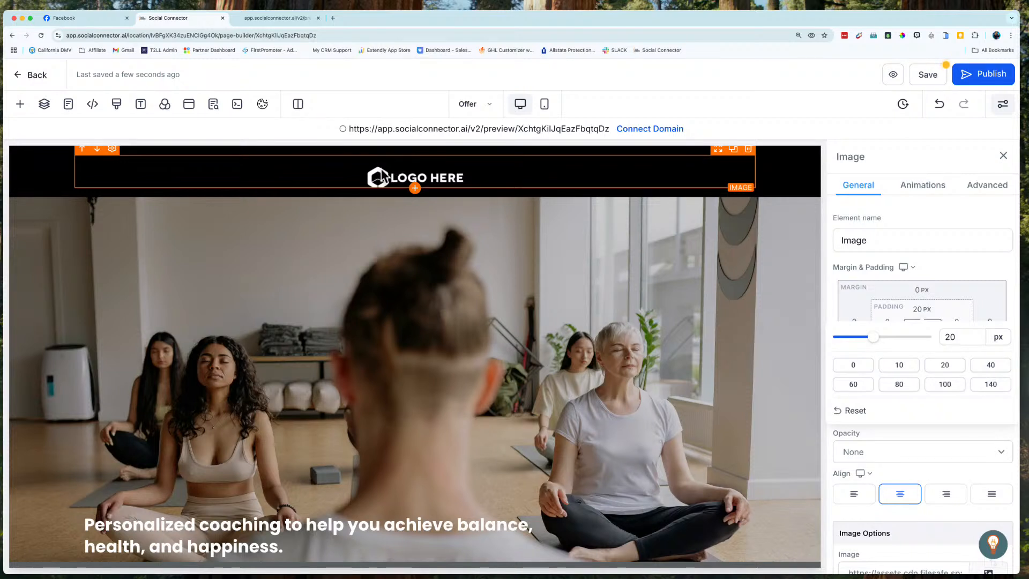
Step: Try an 80 px top margin on the logo image, and reset both its top margin and top padding
left_click(919, 290)
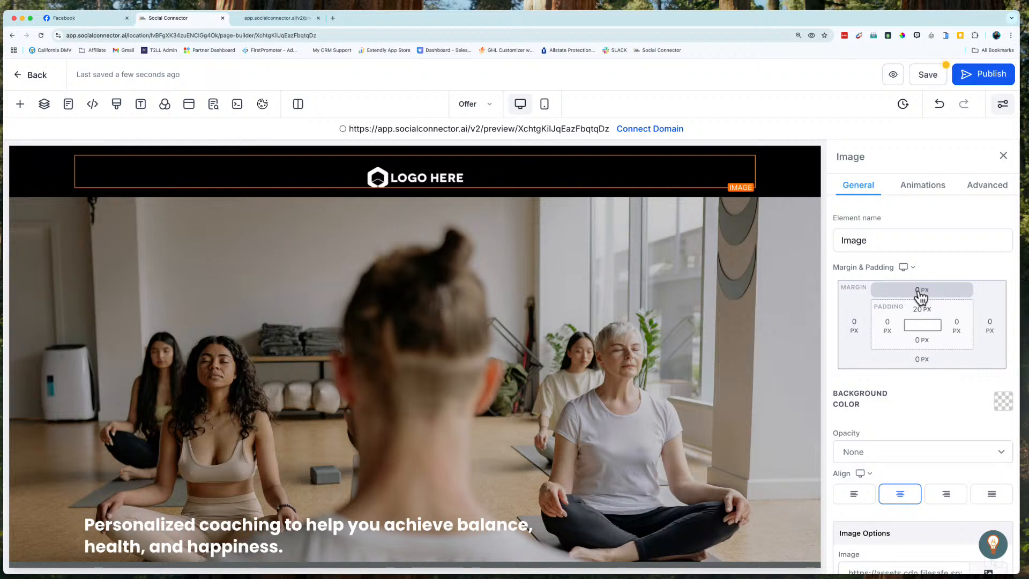
left_click(915, 291)
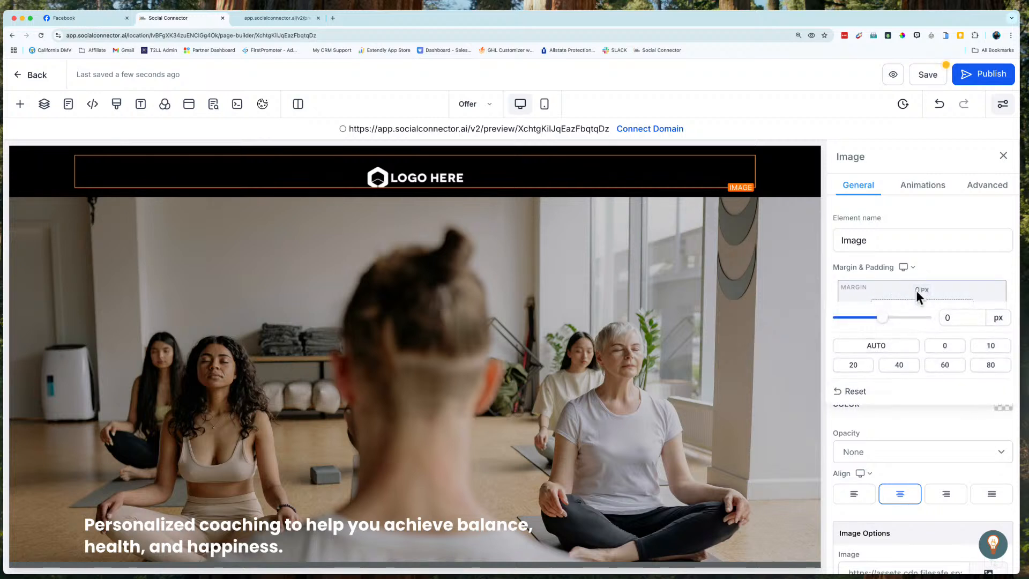
left_click(984, 366)
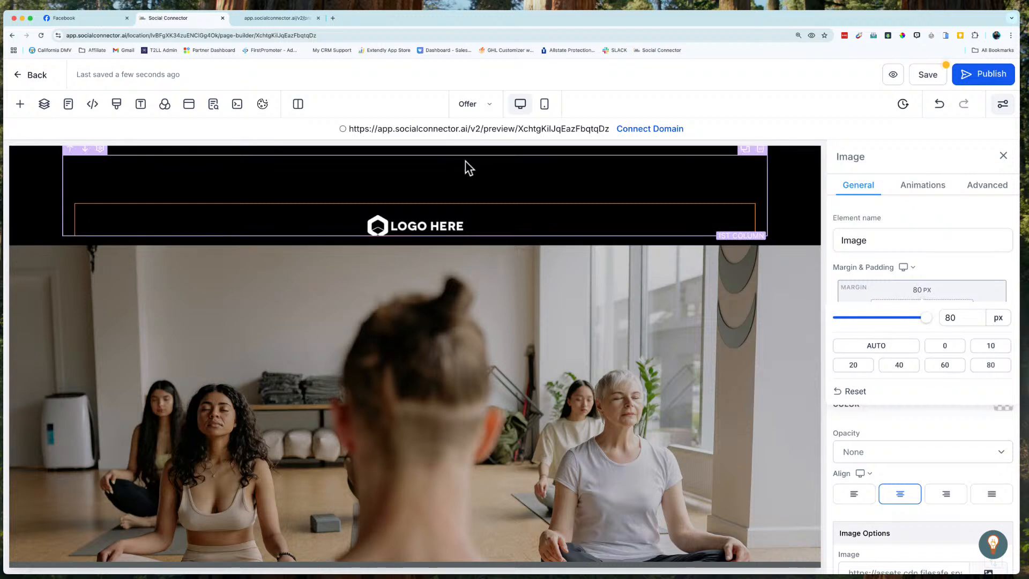
left_click(853, 392)
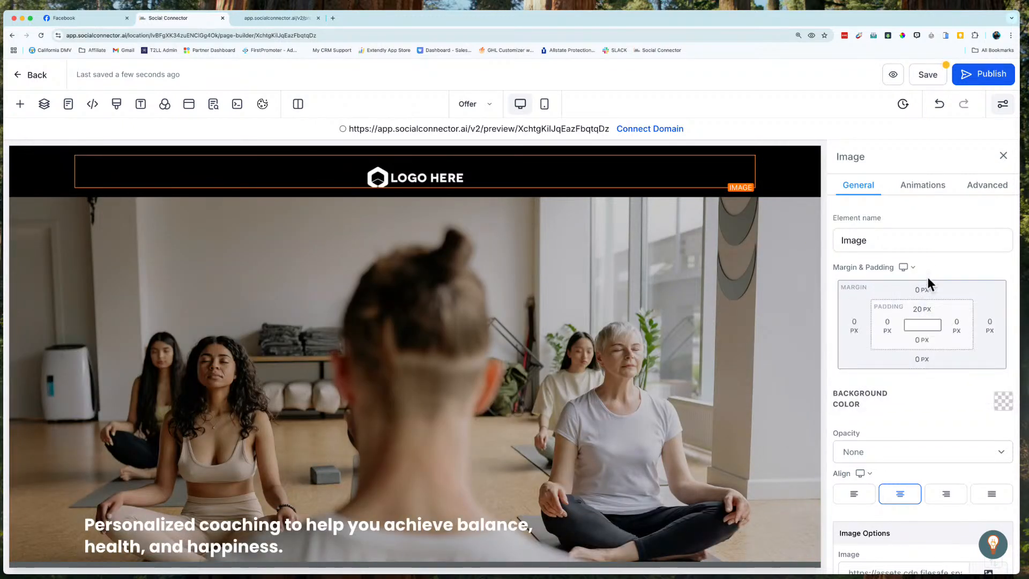
left_click(917, 310)
left_click(850, 405)
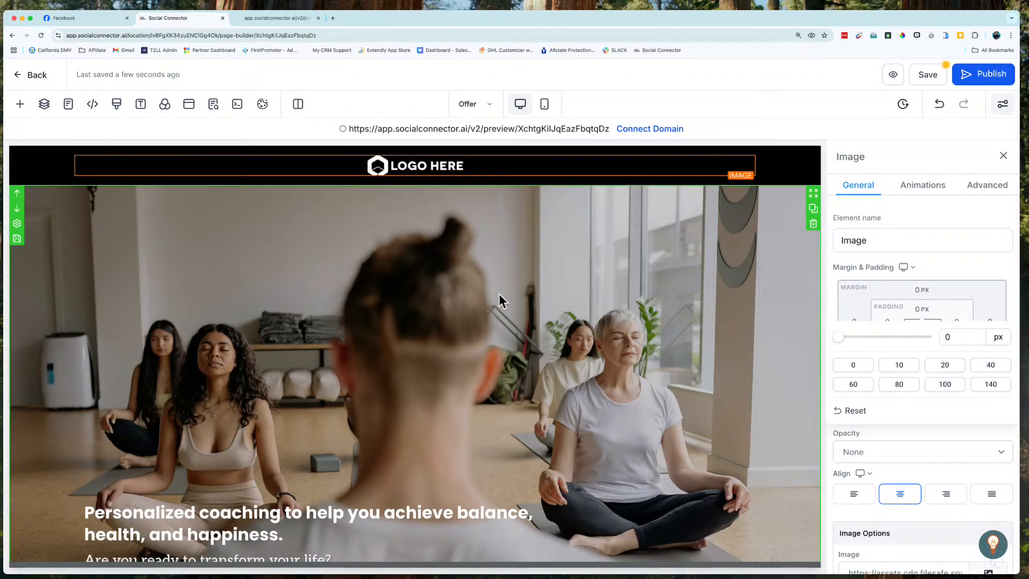
left_click(997, 274)
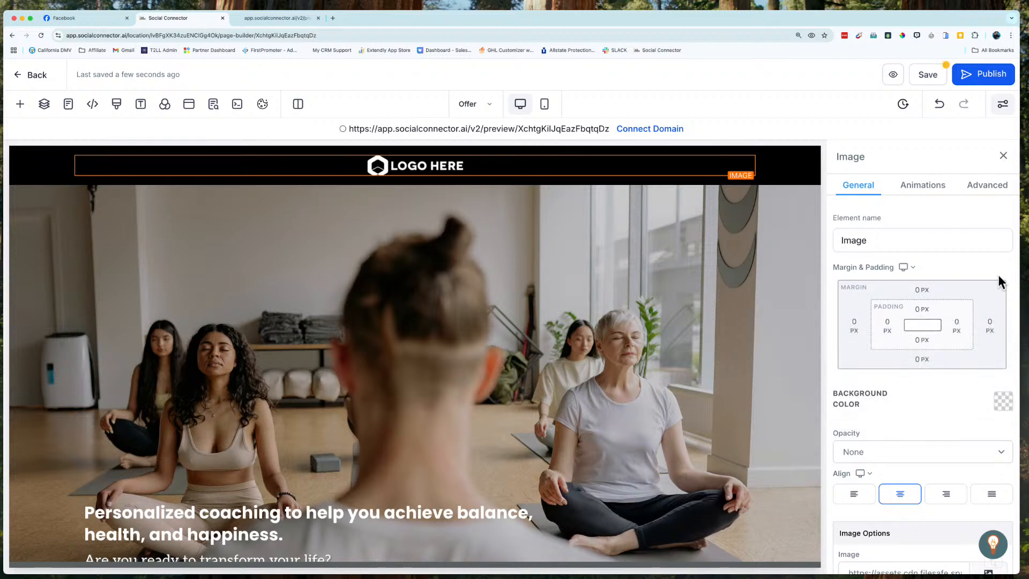
Step: Try an orange background colour behind the logo image and restore the transparent background
scroll(932, 356, "down", 2)
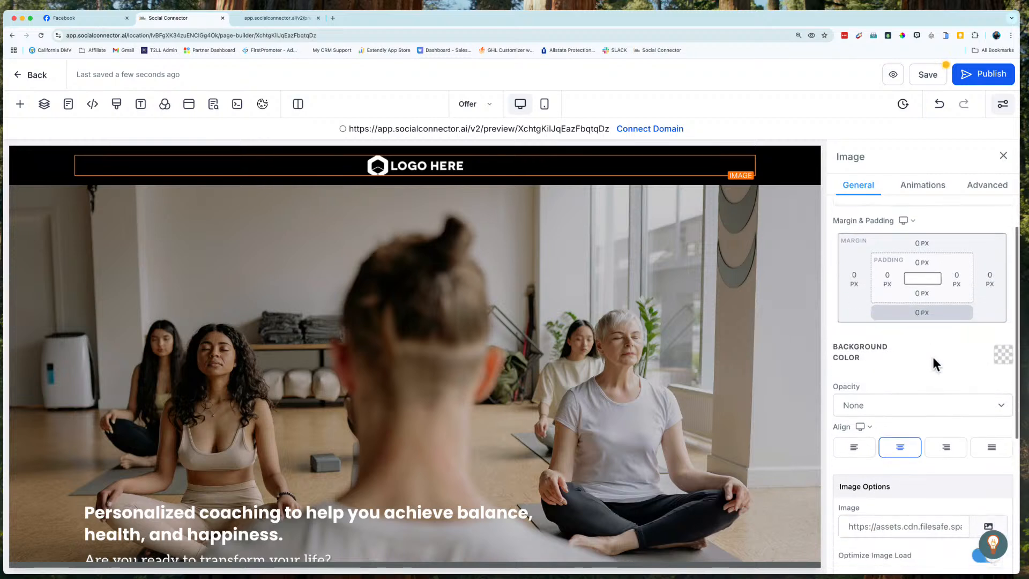
left_click(1002, 354)
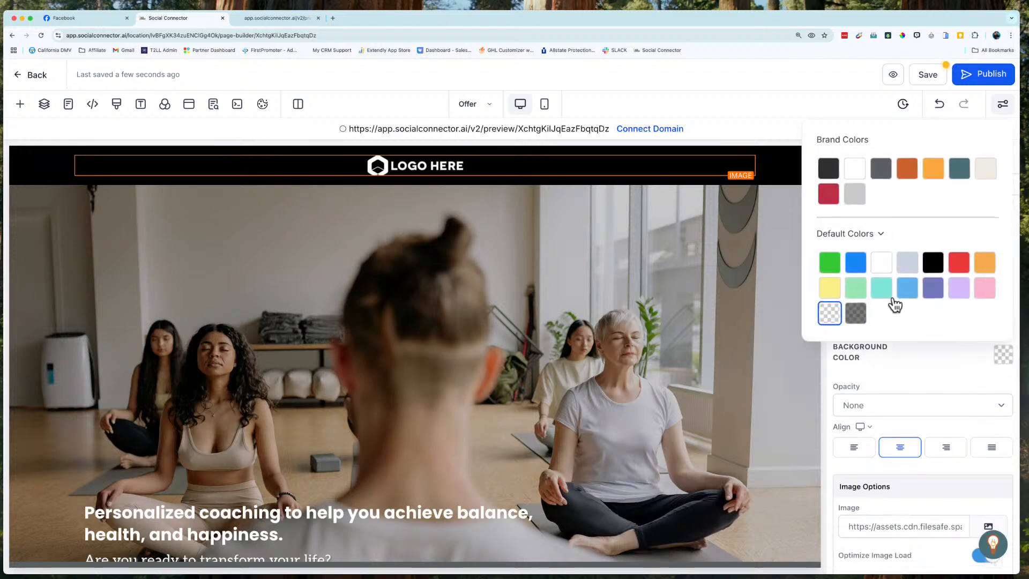
left_click(981, 265)
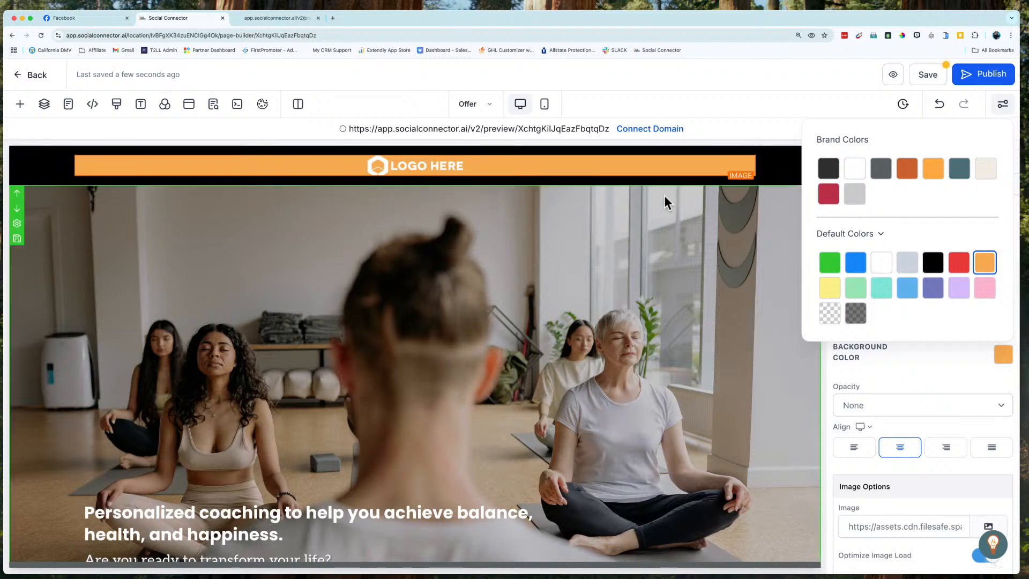
left_click(832, 314)
scroll(918, 368, "down", 2)
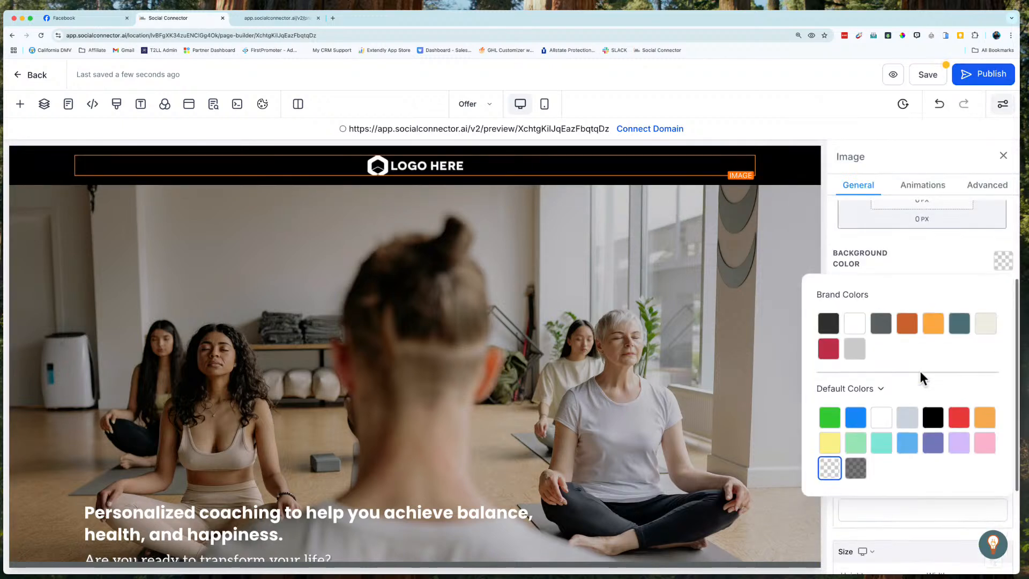
left_click(903, 252)
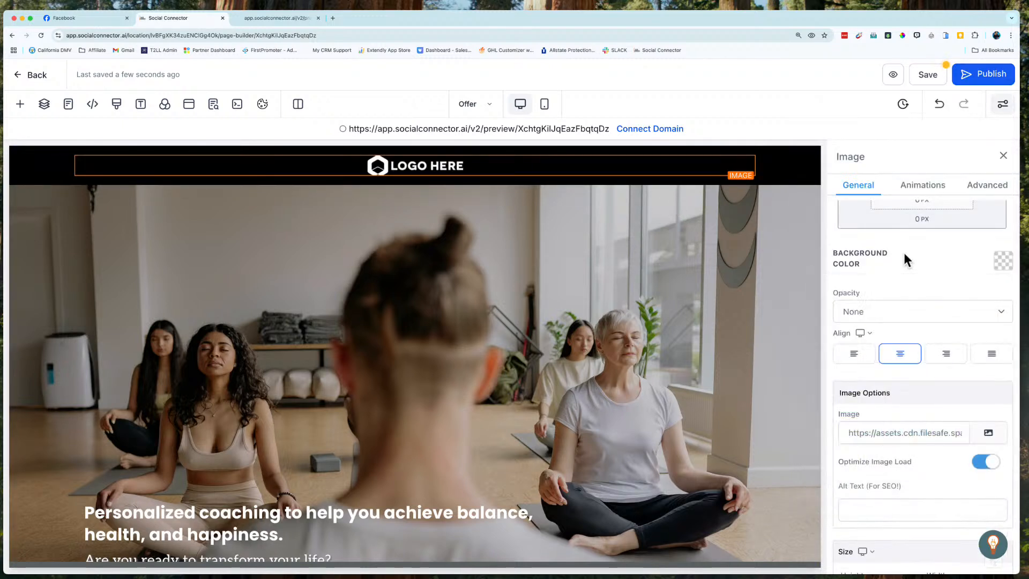
Step: Check the logo image's opacity options and try left, justified and right alignment, returning it to centred
left_click(877, 314)
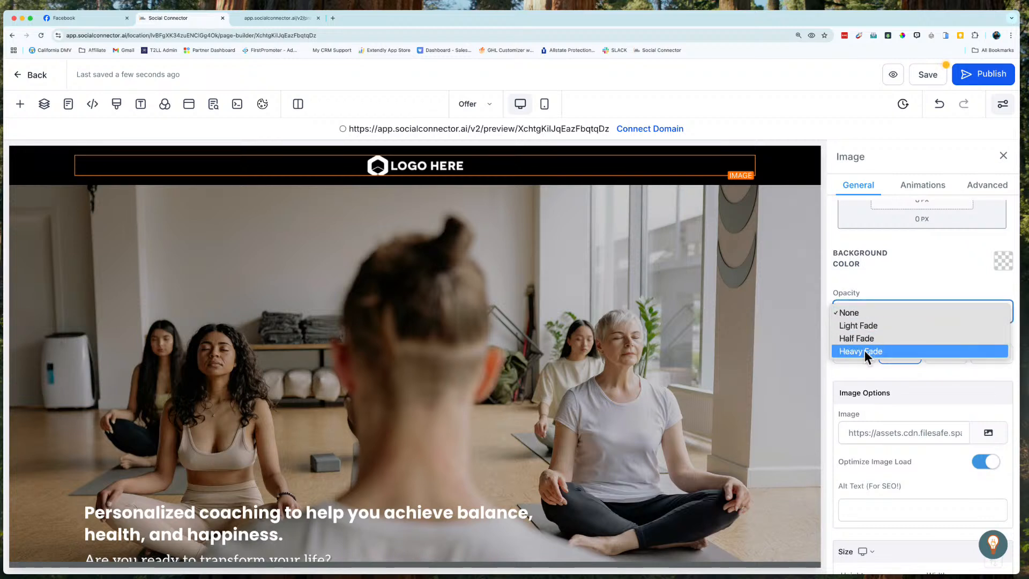
left_click(884, 286)
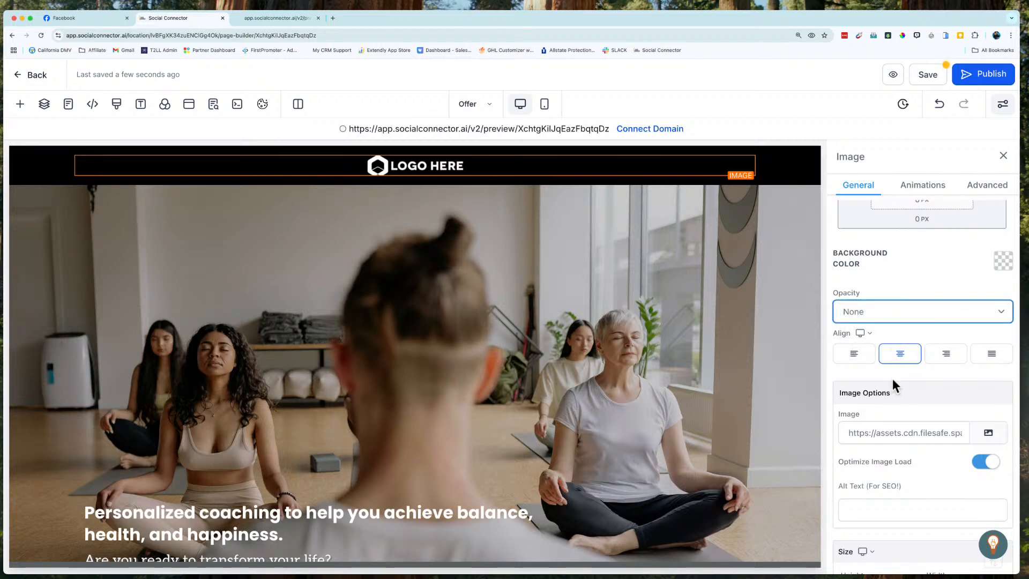
left_click(857, 356)
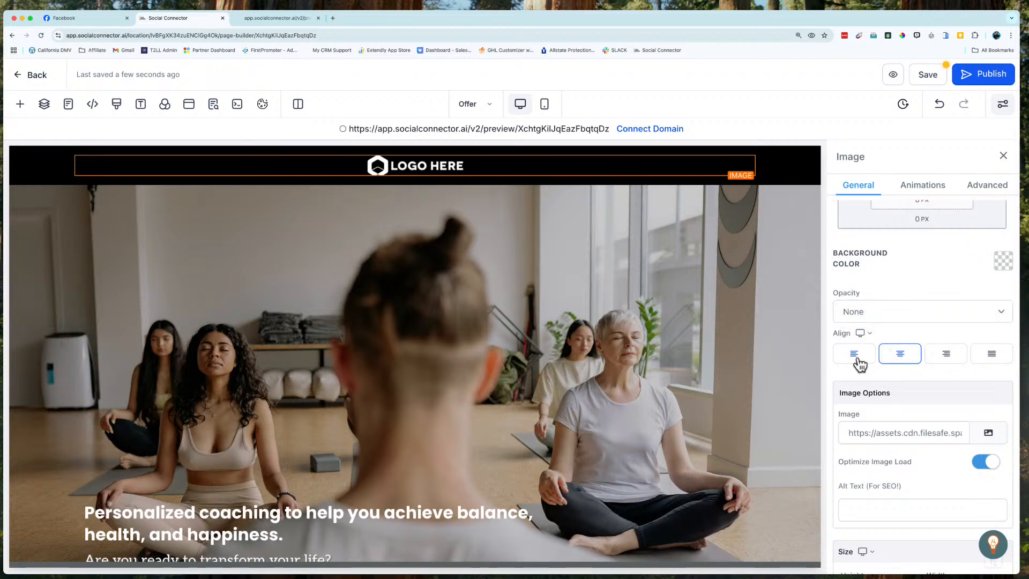
left_click(997, 365)
left_click(946, 362)
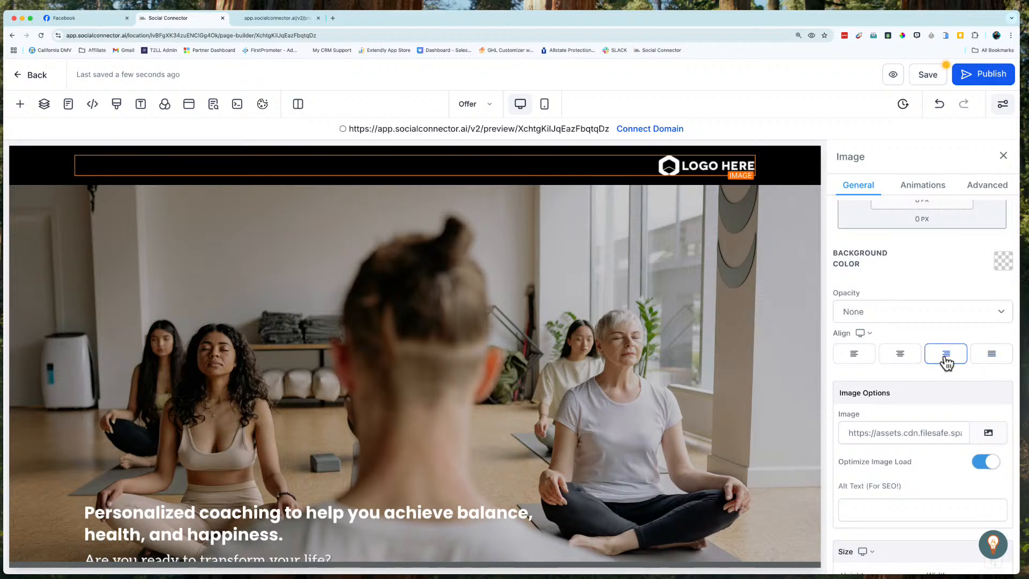
left_click(908, 362)
Step: Replace the header logo with 6772eb1cd515b142909a2971.png from the Social Connector Primary Board folder in Brand Boards
scroll(900, 369, "down", 3)
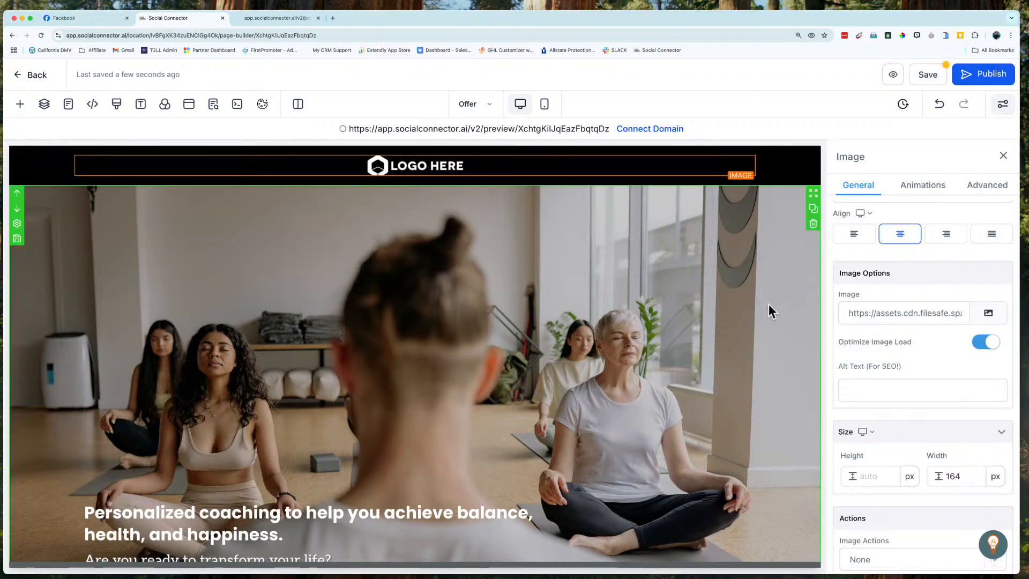
left_click(990, 319)
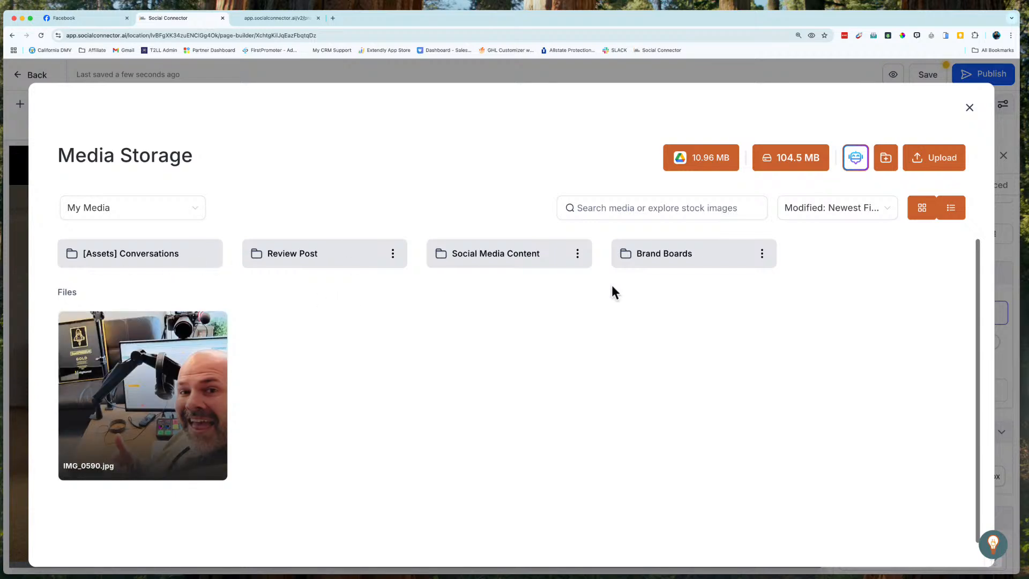
left_click(684, 255)
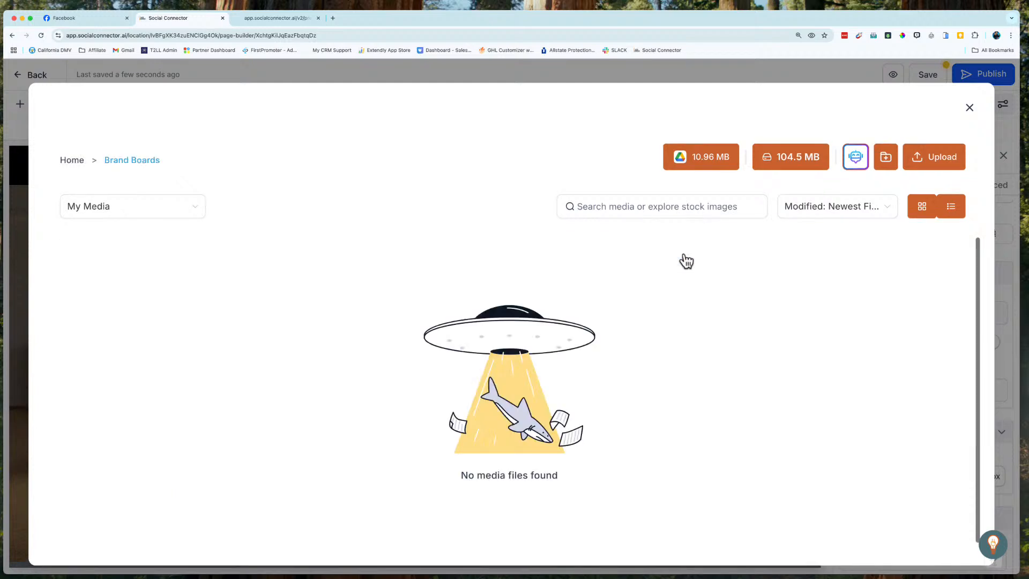
left_click(130, 253)
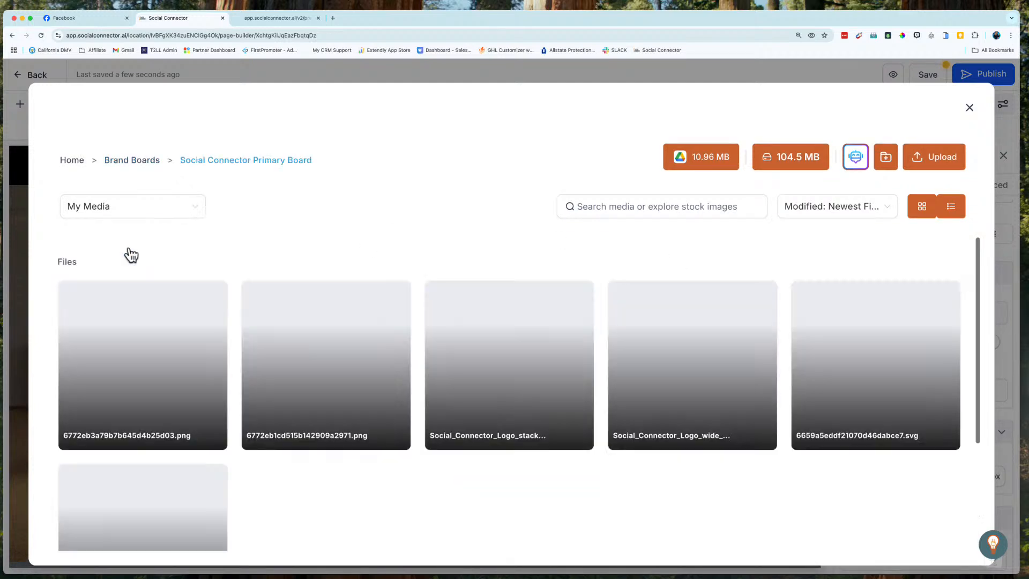
scroll(368, 498, "down", 2)
scroll(367, 498, "up", 2)
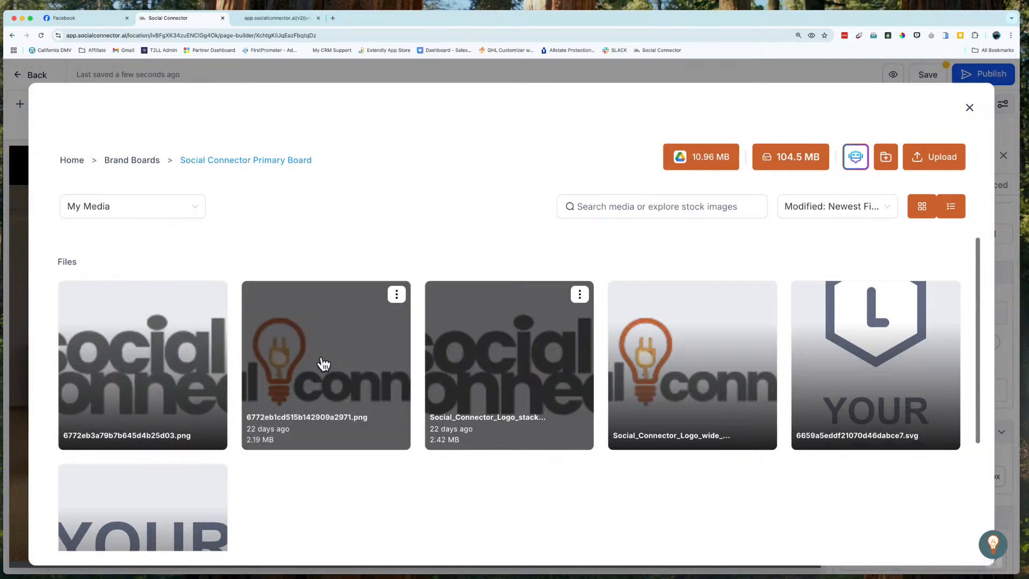
left_click(324, 364)
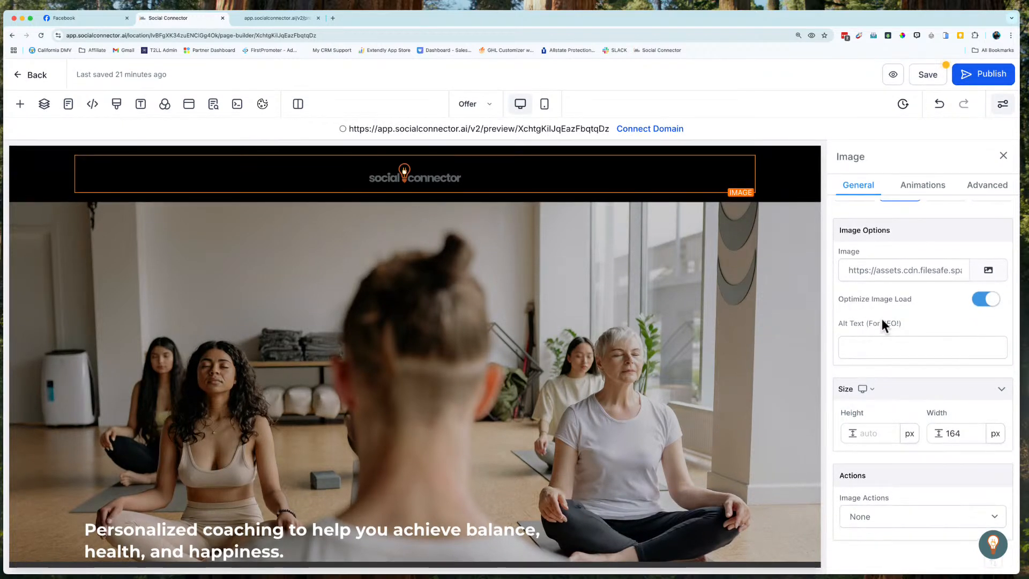
Step: Give the header logo the alt text "Social Connector Logo" and set its width to 200 px
left_click(871, 347)
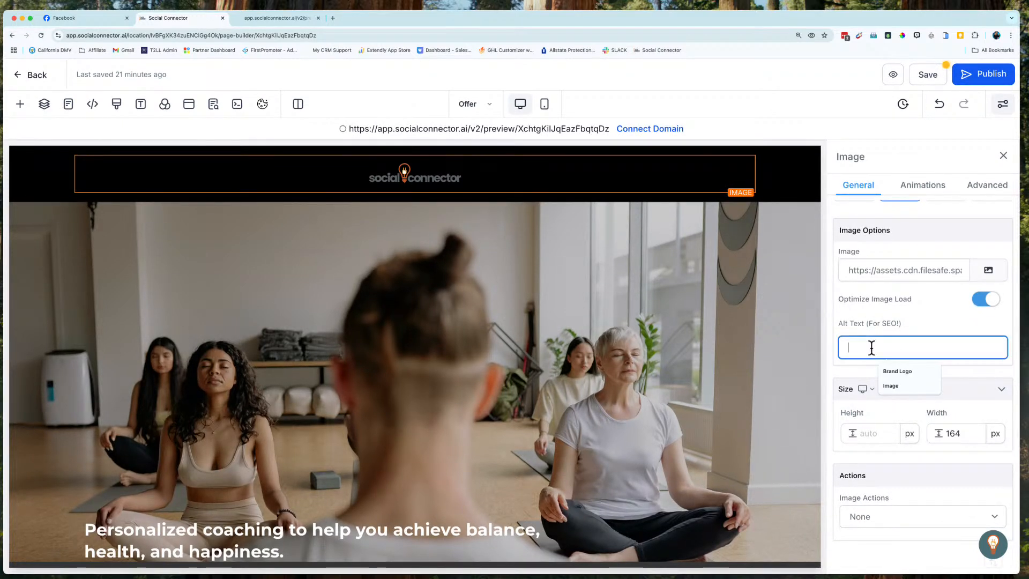
type("Social Connector Logo")
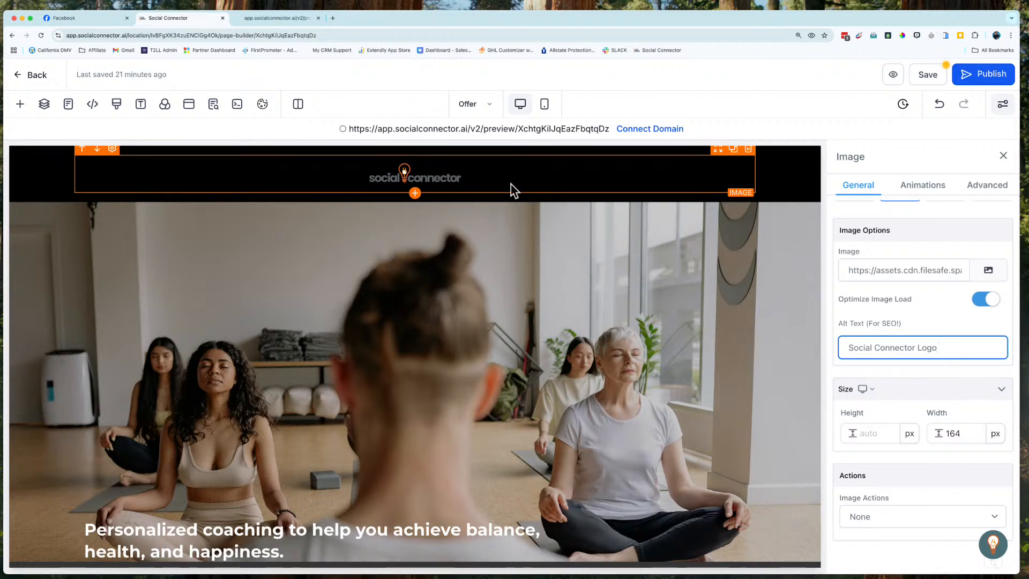
left_click(876, 427)
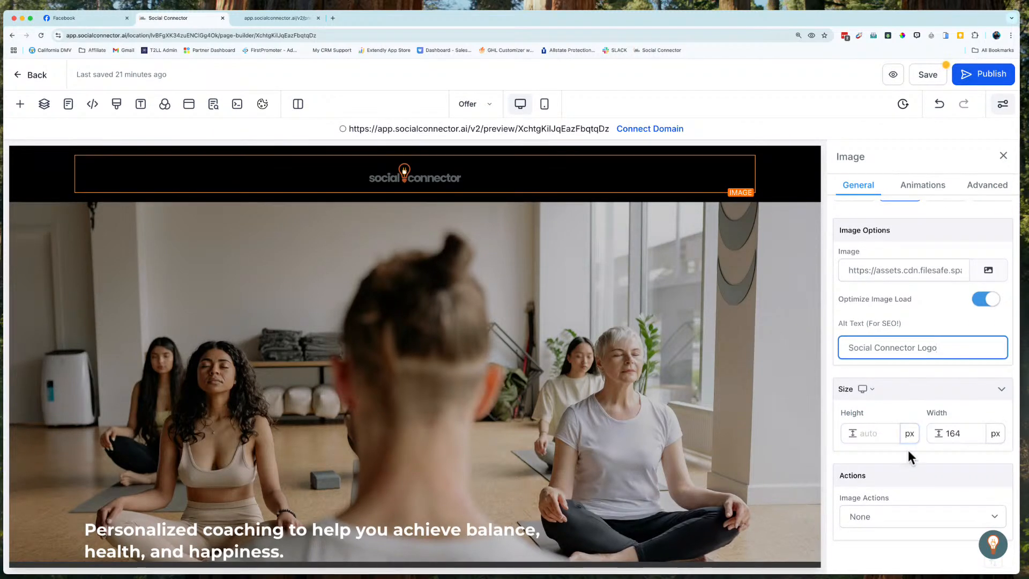
double_click(955, 433)
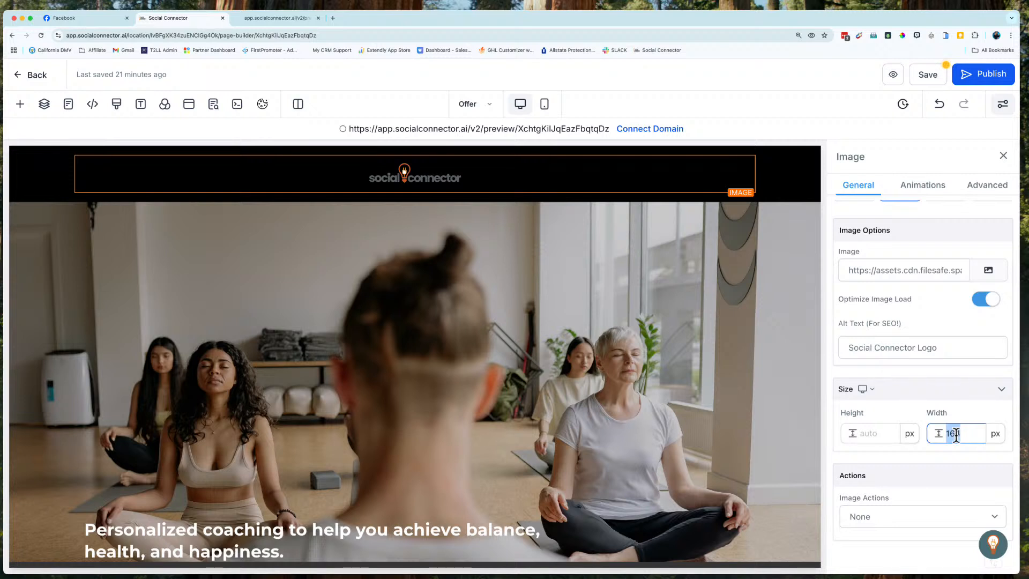
key("BackSpace")
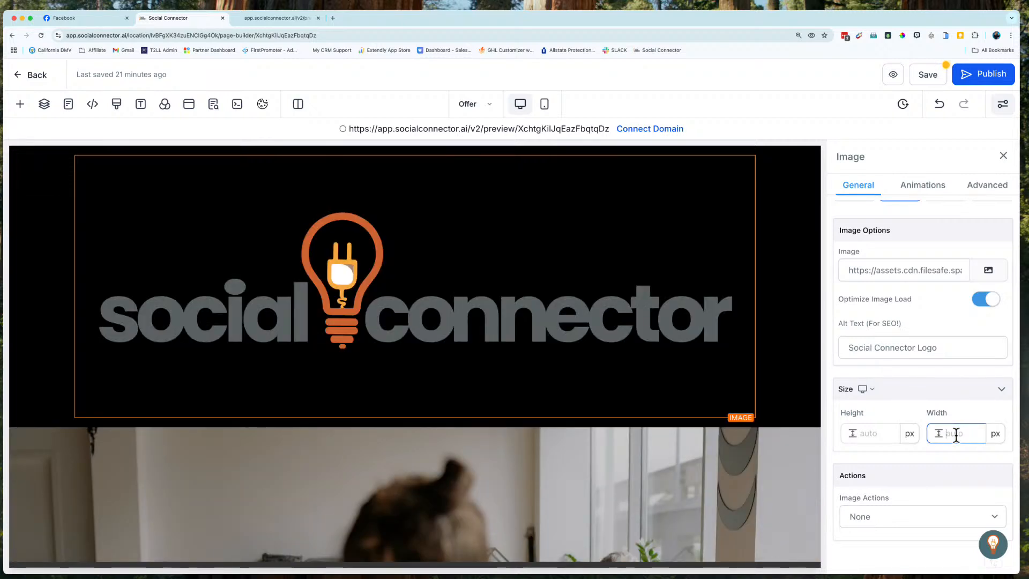
type("200")
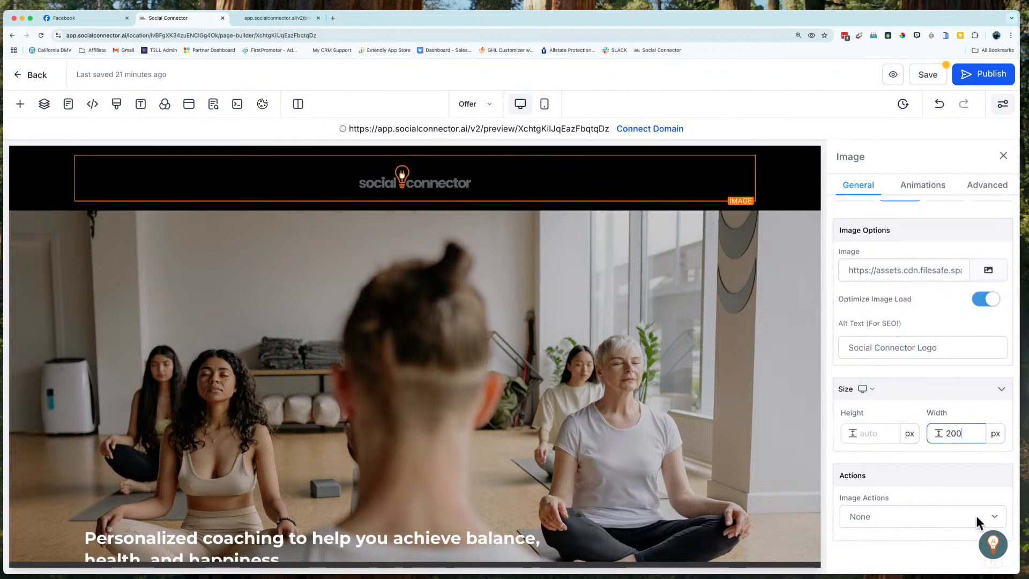
Step: Examine the image actions available for the header logo and open its advanced settings
left_click(889, 519)
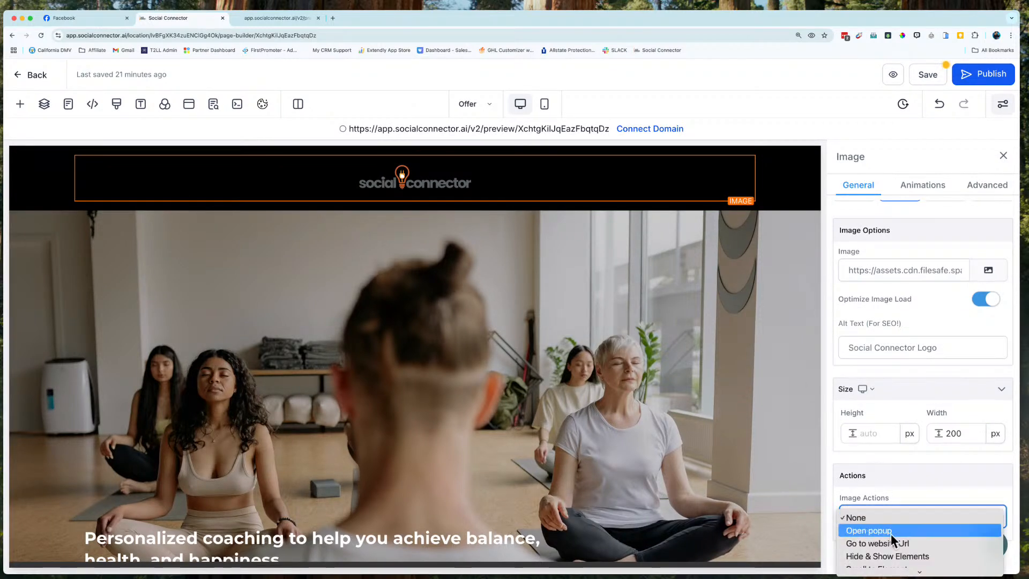
scroll(891, 533, "down", 3)
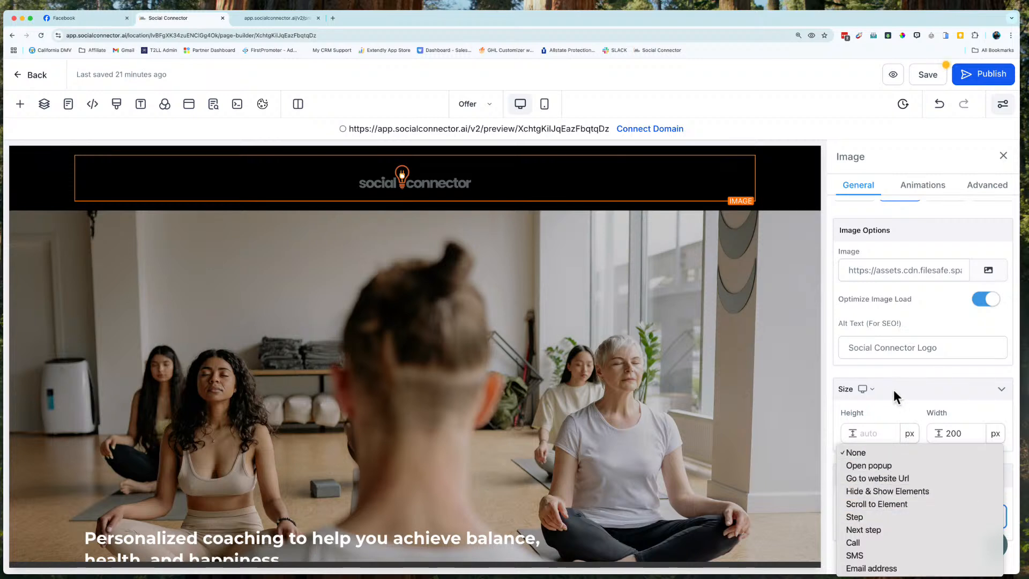
left_click(890, 371)
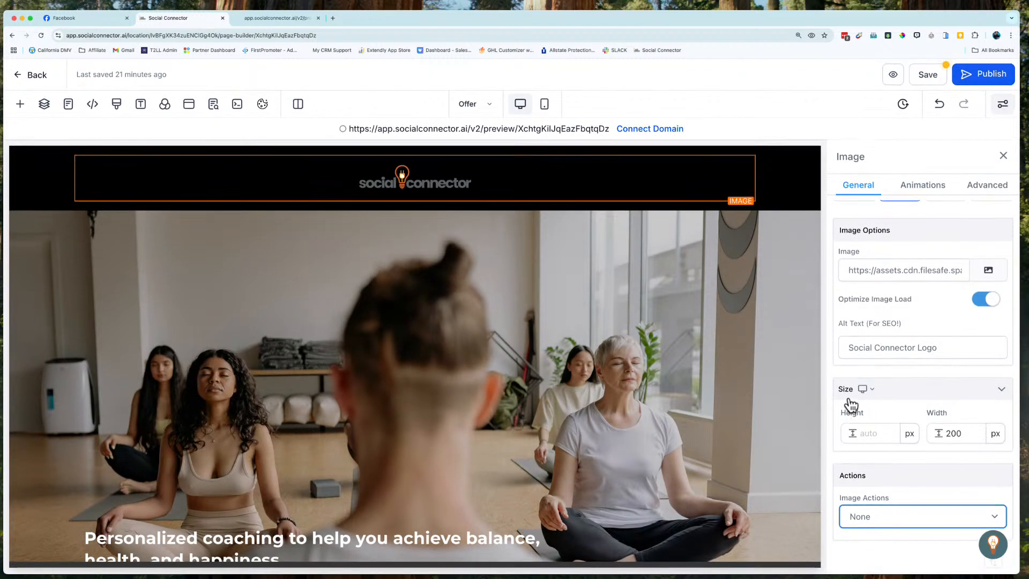
left_click(967, 190)
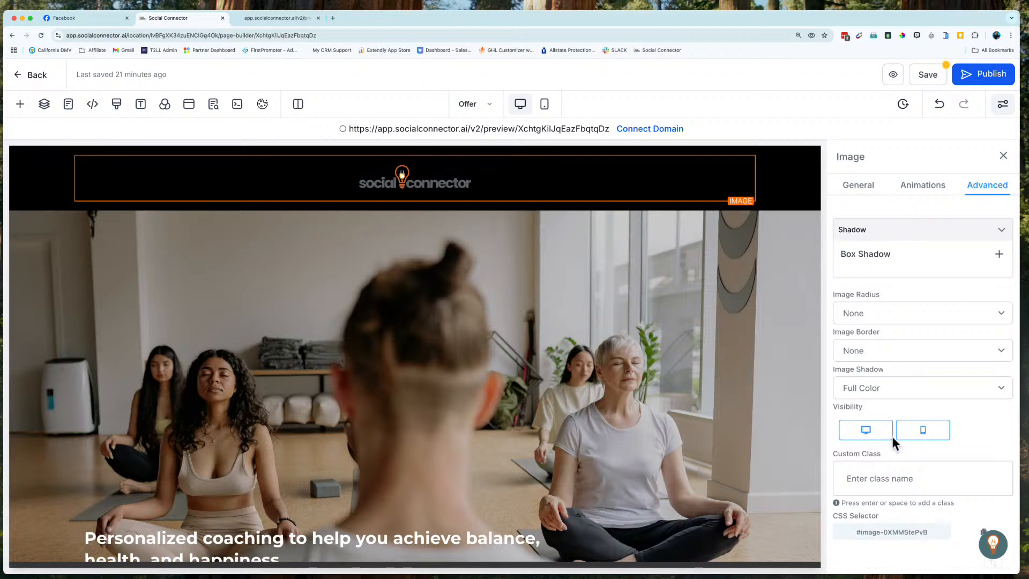
Step: Replace the text of the hero section's "Claim your" promotion button with "Schedule Your Free Booking"
scroll(892, 436, "down", 1)
scroll(416, 319, "down", 4)
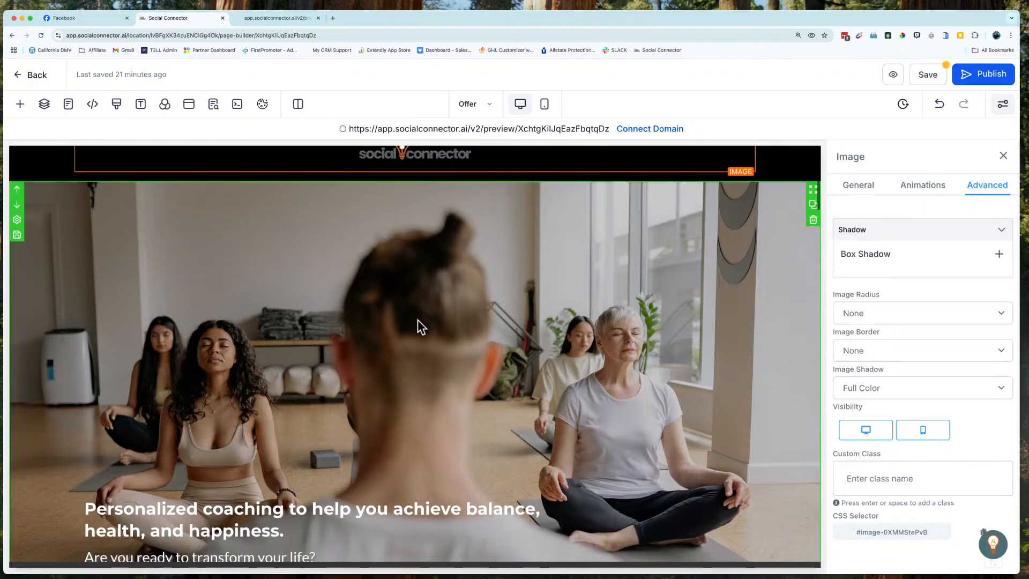
scroll(416, 319, "down", 2)
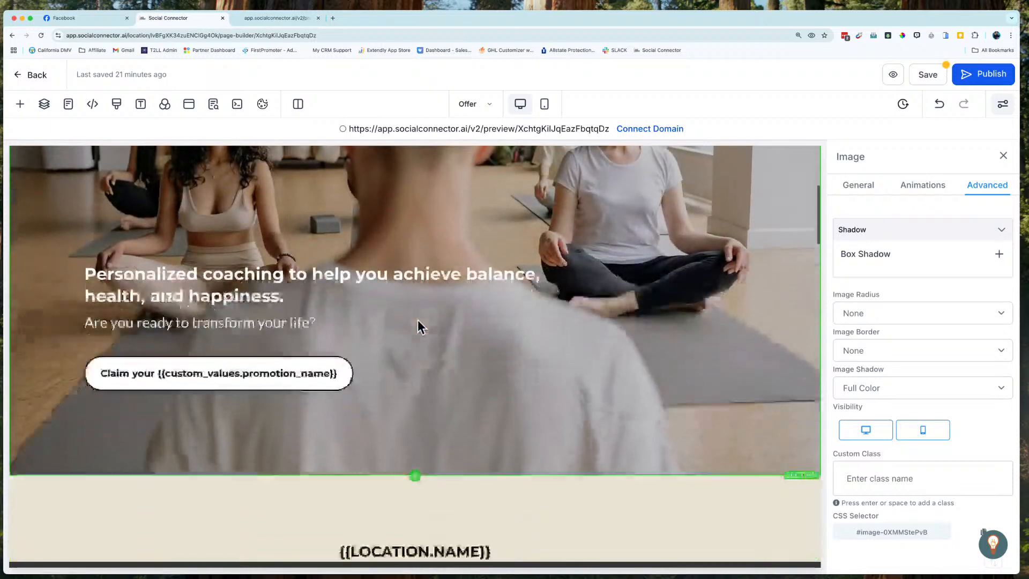
left_click(325, 367)
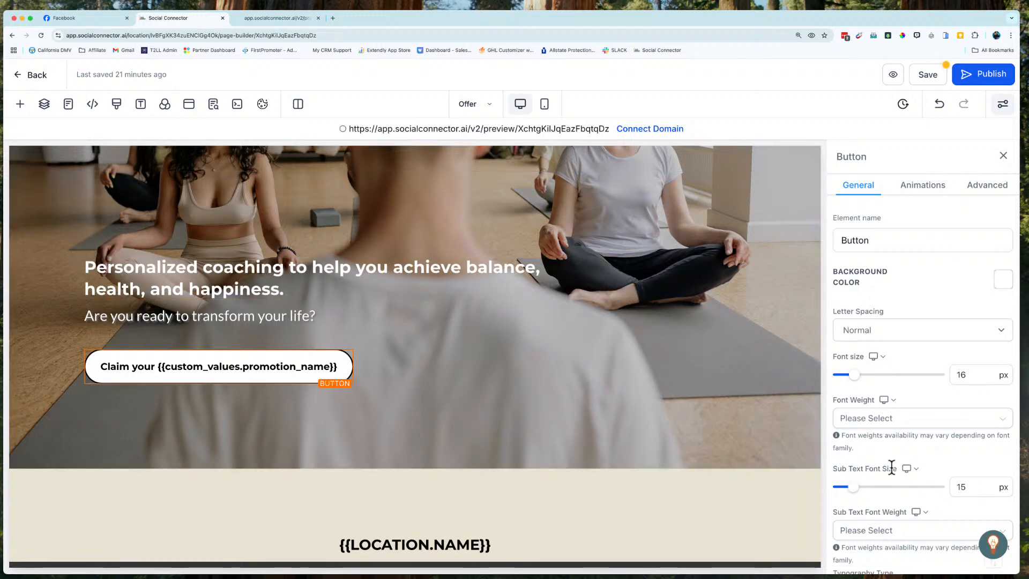
scroll(890, 466, "down", 2)
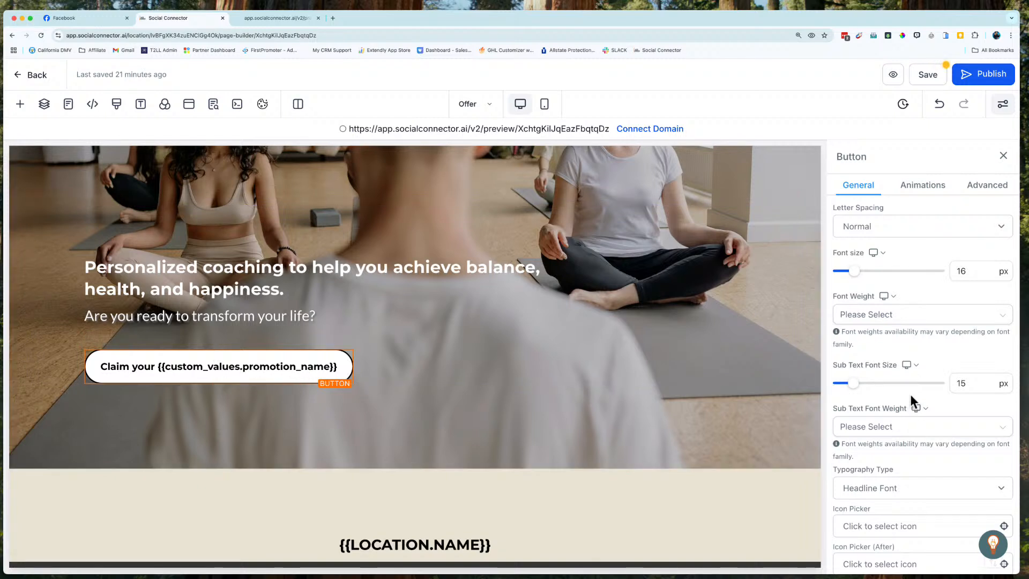
scroll(911, 399, "down", 7)
scroll(910, 400, "down", 3)
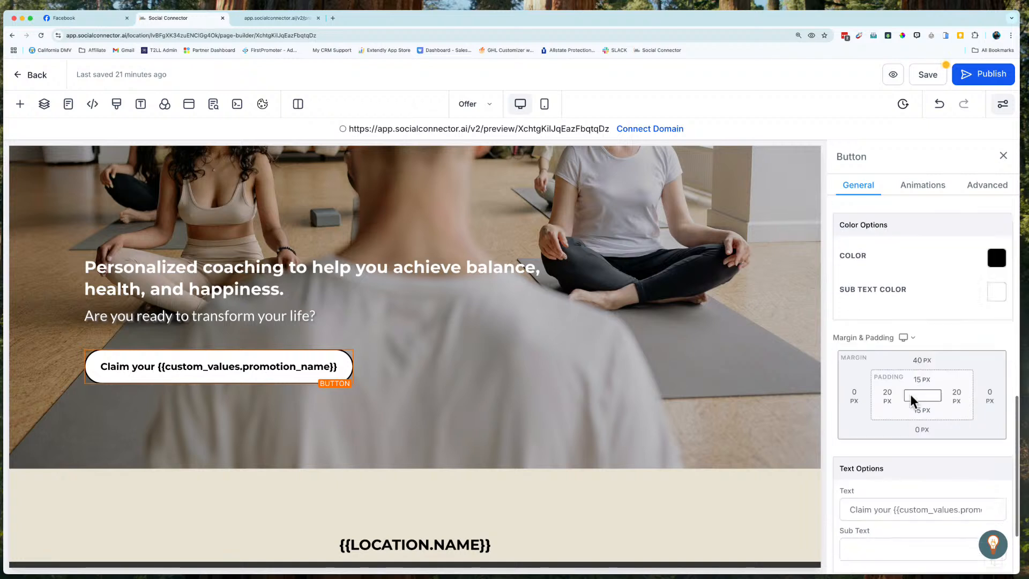
left_click(890, 397)
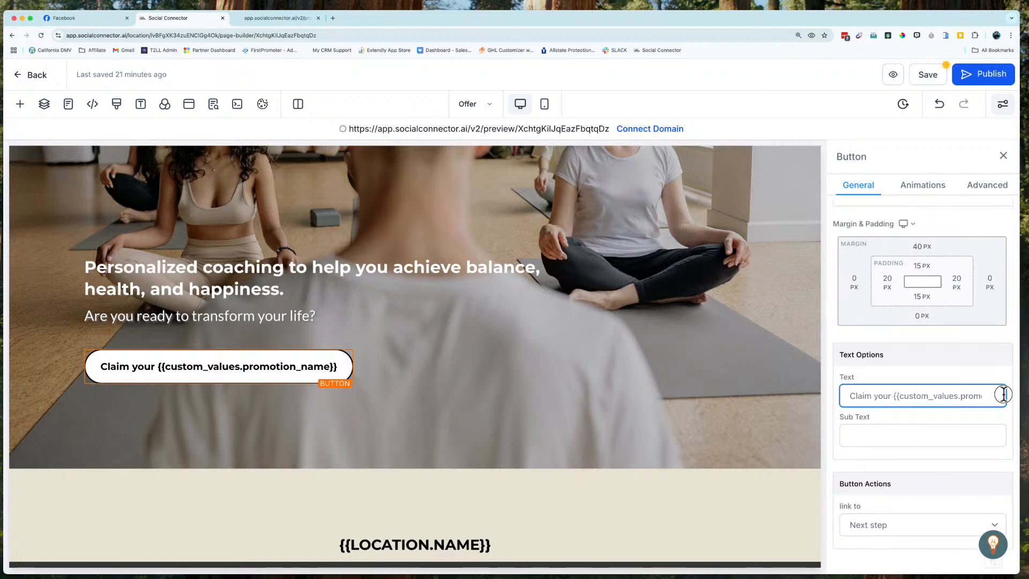
triple_click(976, 391)
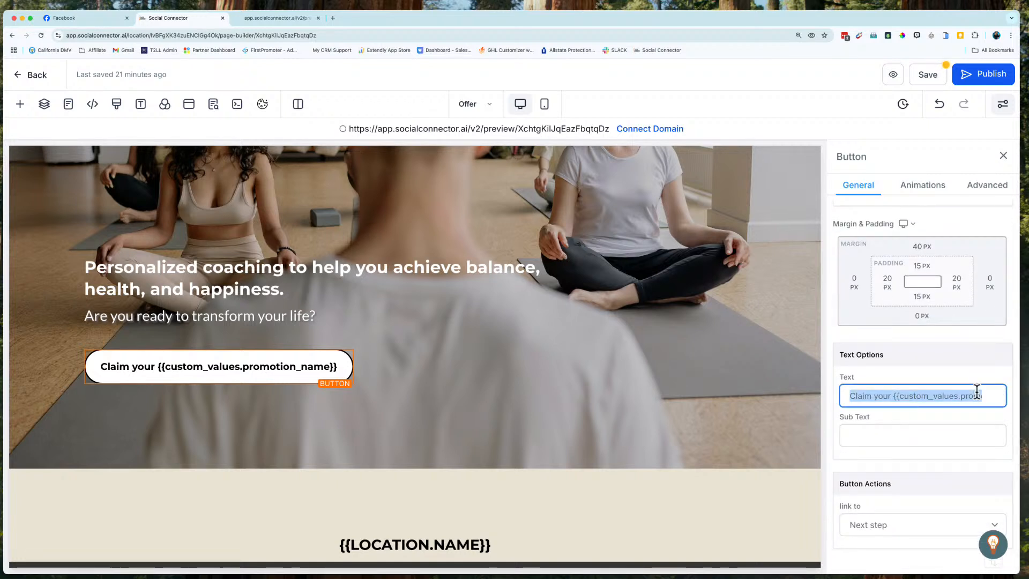
type("Sche")
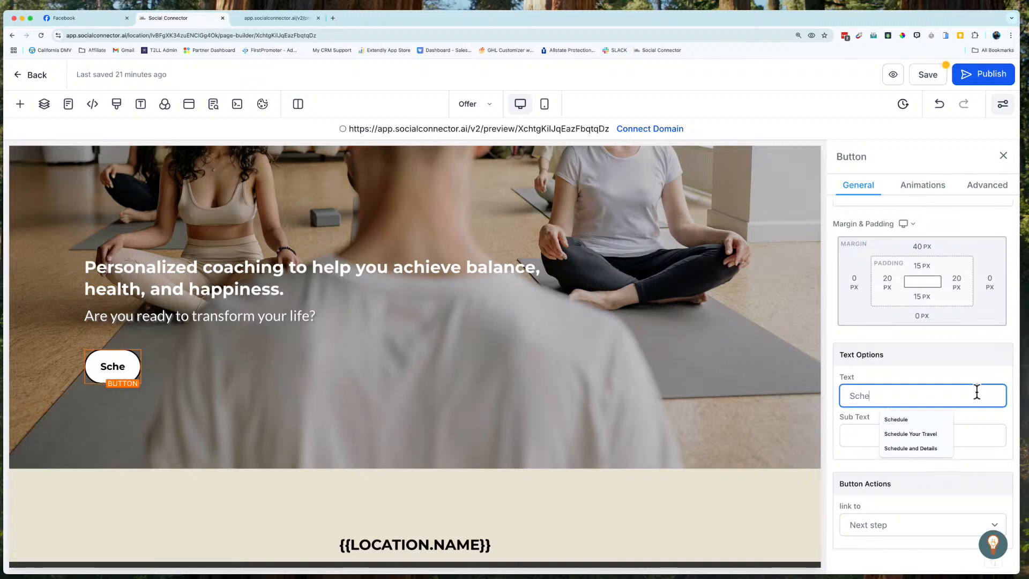
type("dule Your Fre")
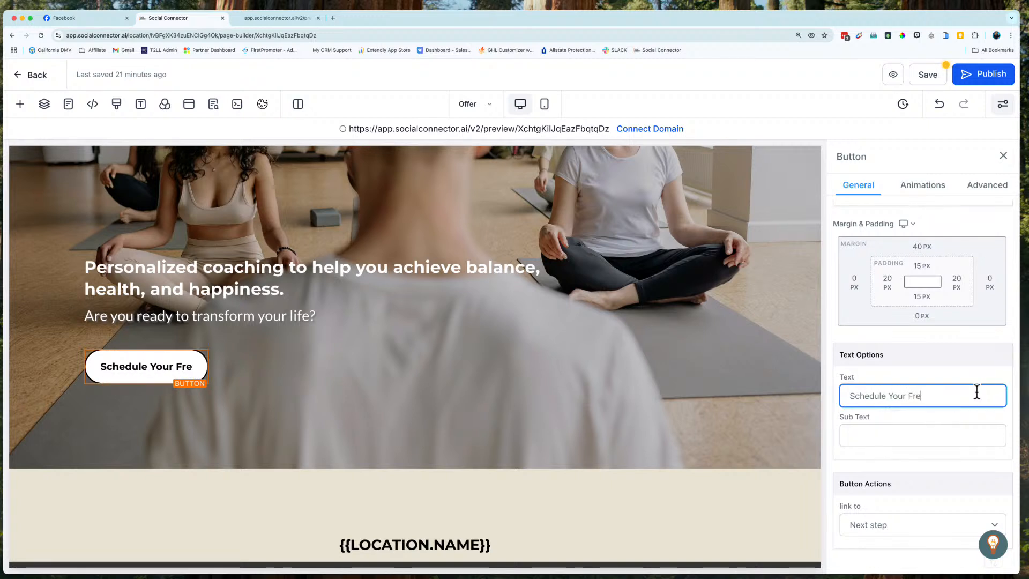
type("e Booking")
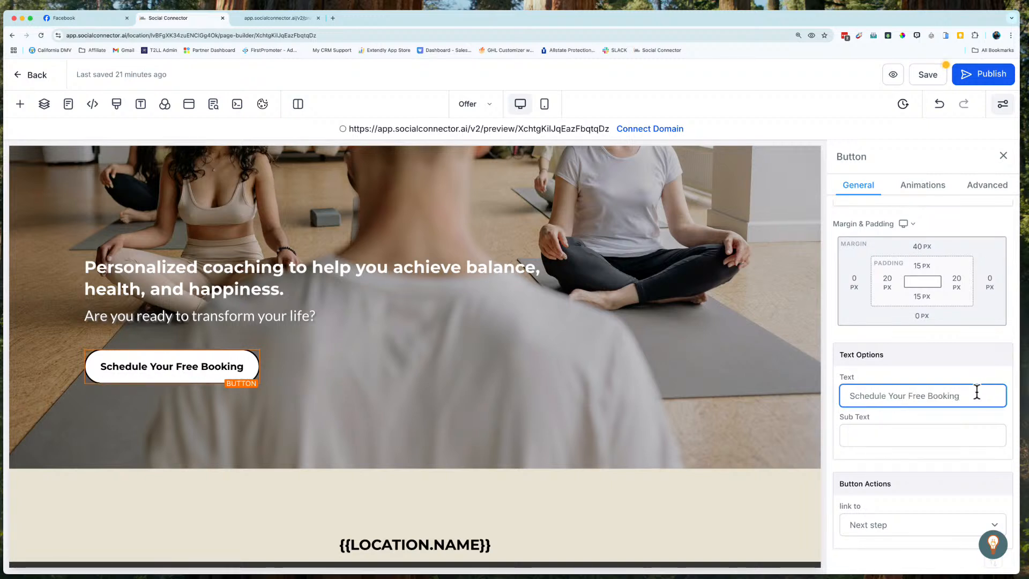
Step: Look at the elements available for adding to the page and close the list without adding one
left_click(221, 369)
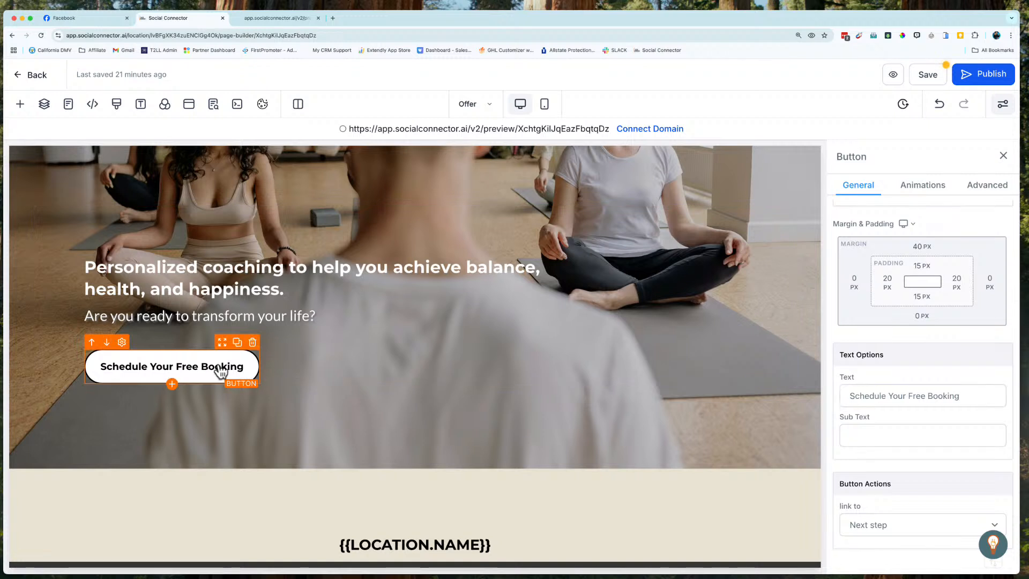
left_click(21, 105)
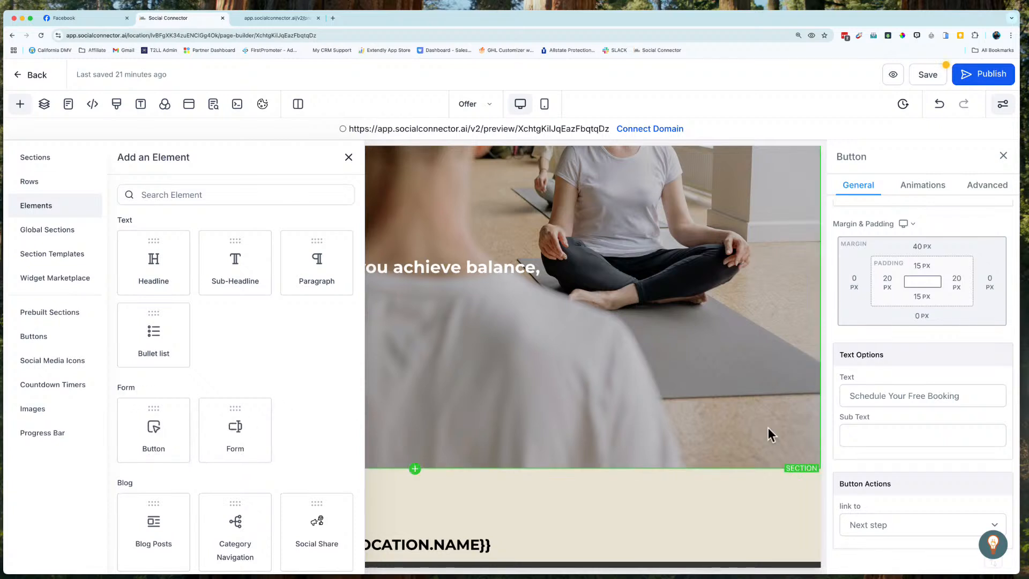
left_click(348, 158)
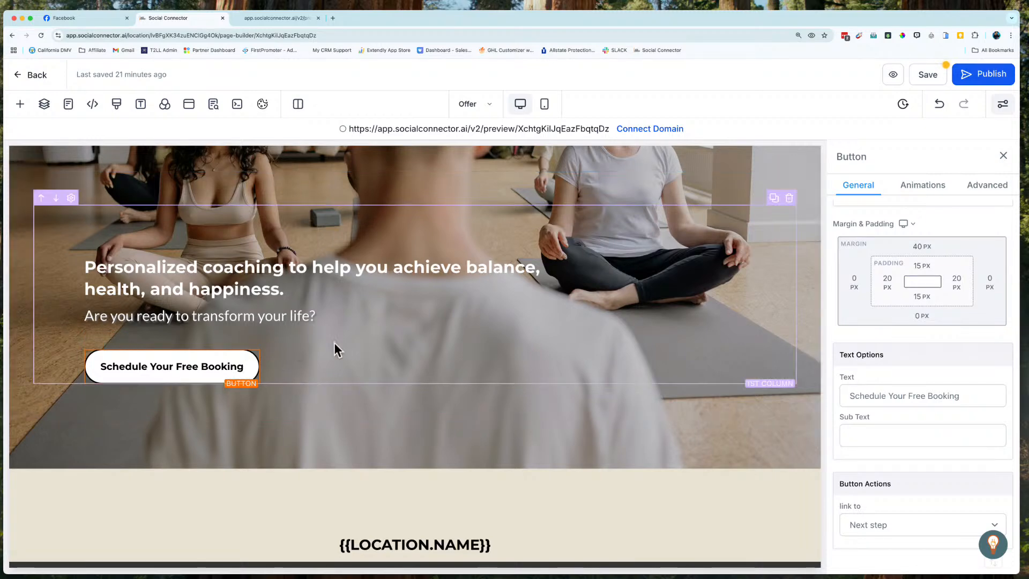
Step: Set the hero button's background colour to the brand colour Light Orange
scroll(919, 256, "up", 10)
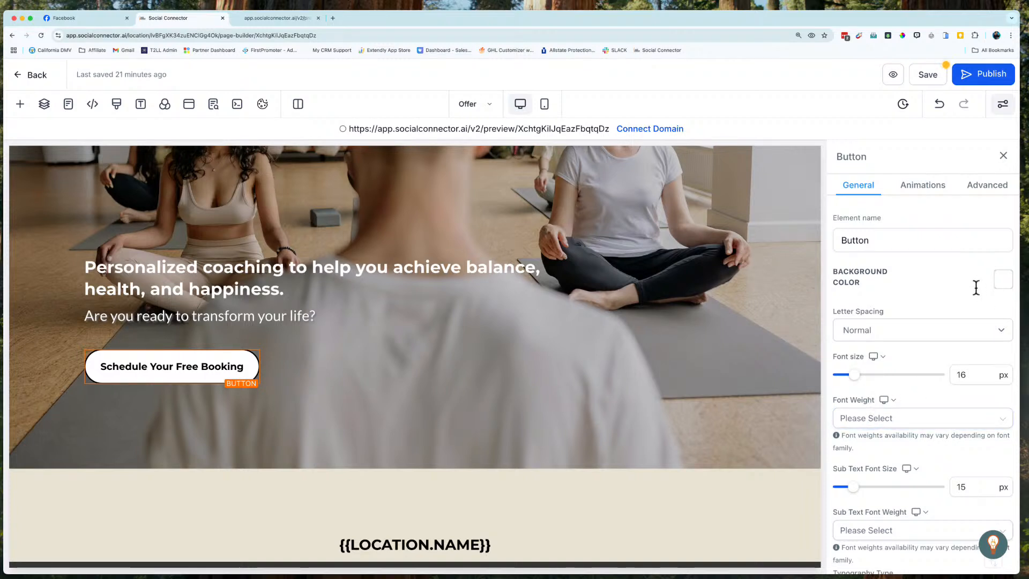
left_click(1002, 279)
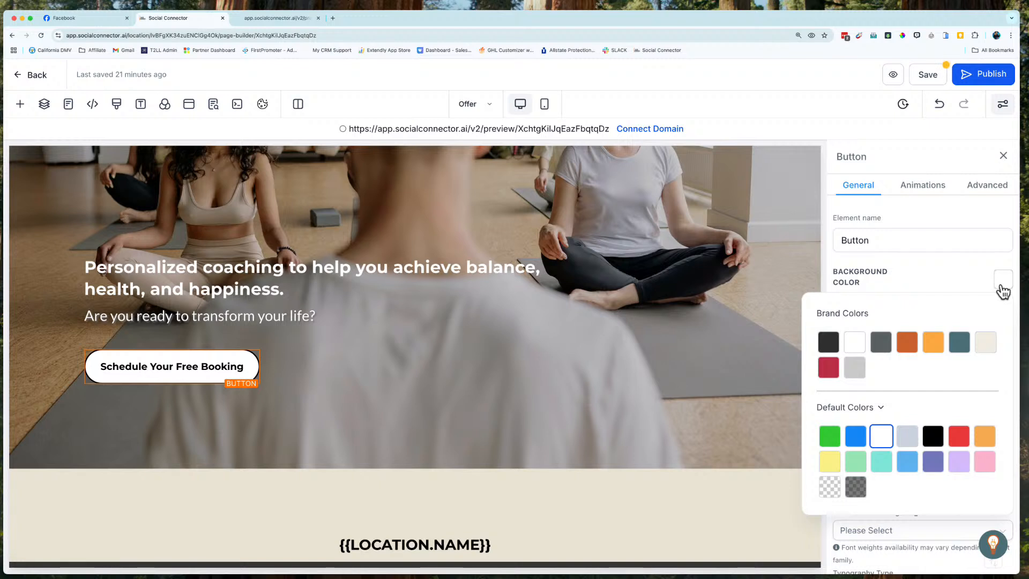
left_click(932, 344)
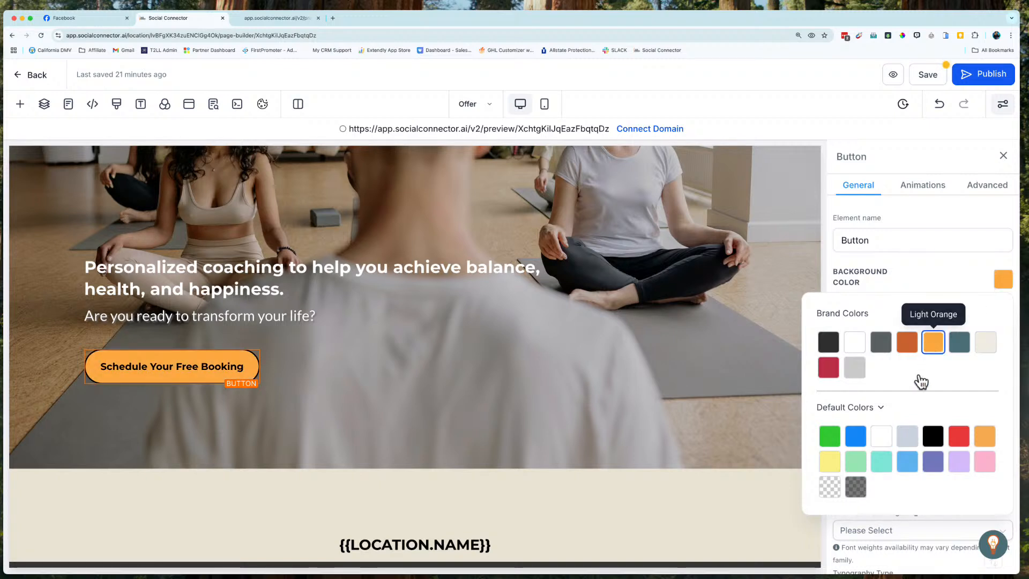
left_click(927, 287)
Step: Try Dark Green for the hero button's text colour and settle on the brand colour Black
scroll(898, 366, "down", 3)
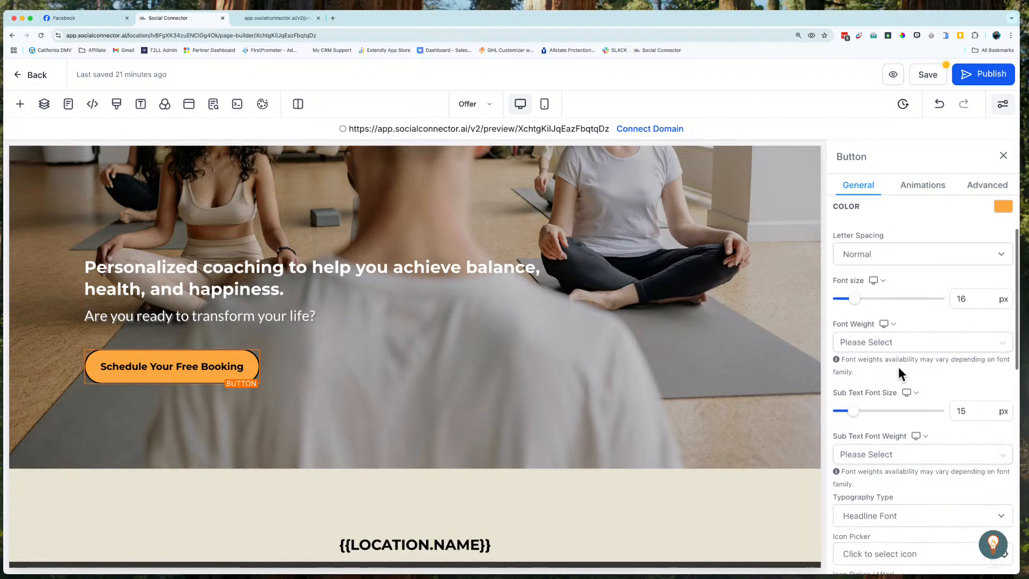
scroll(890, 321, "down", 1)
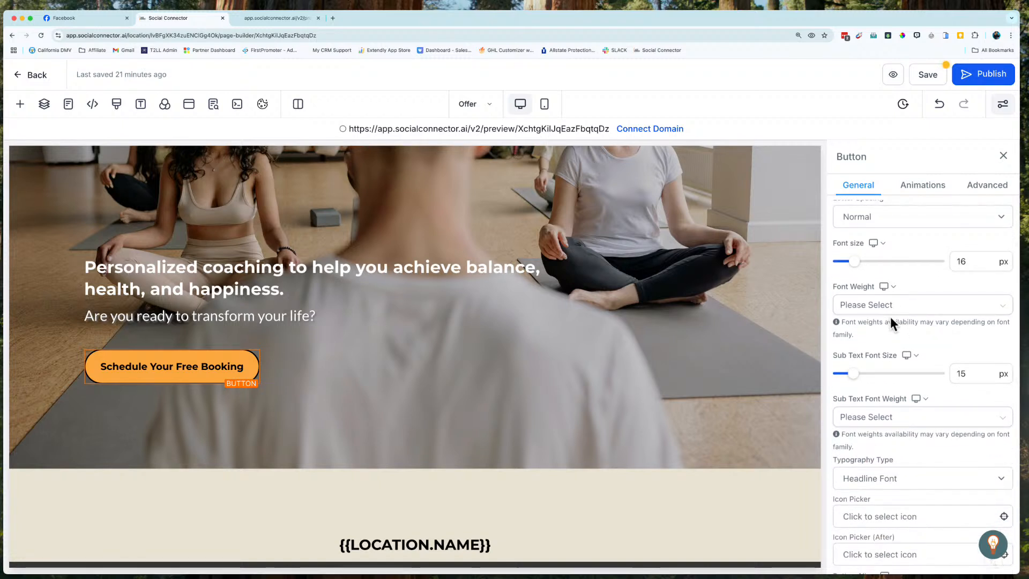
scroll(889, 317, "down", 2)
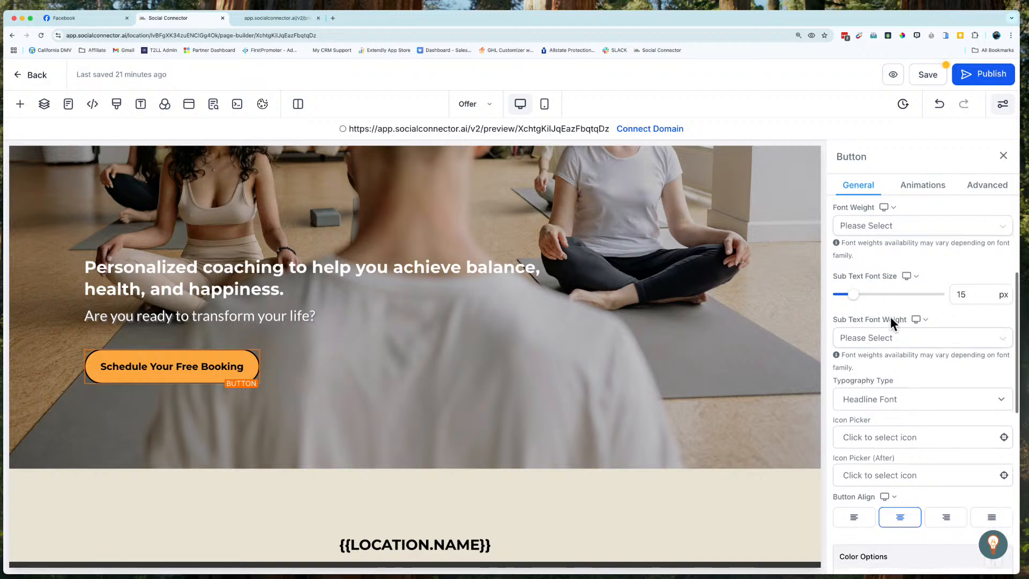
scroll(889, 316, "down", 3)
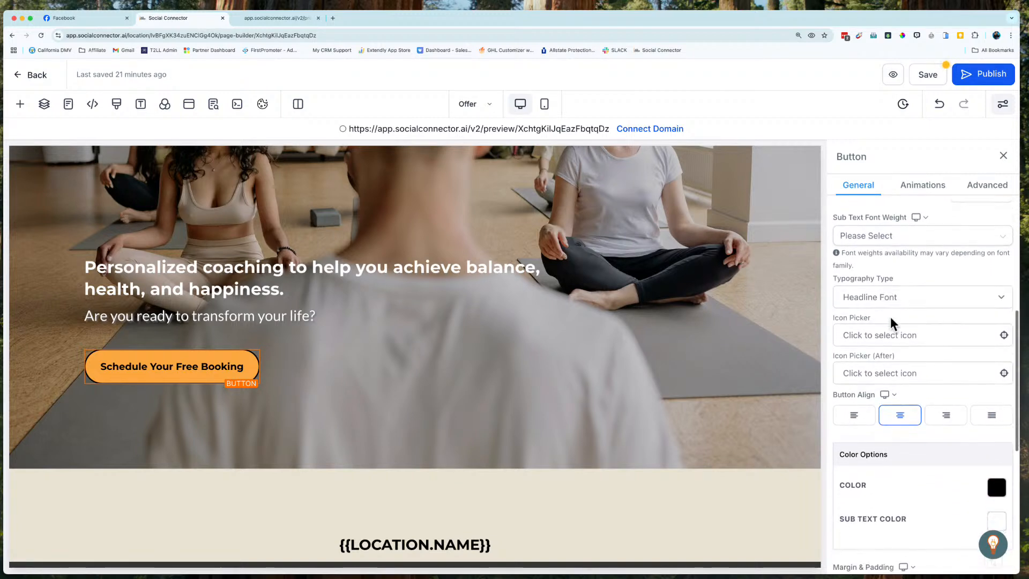
scroll(890, 316, "down", 3)
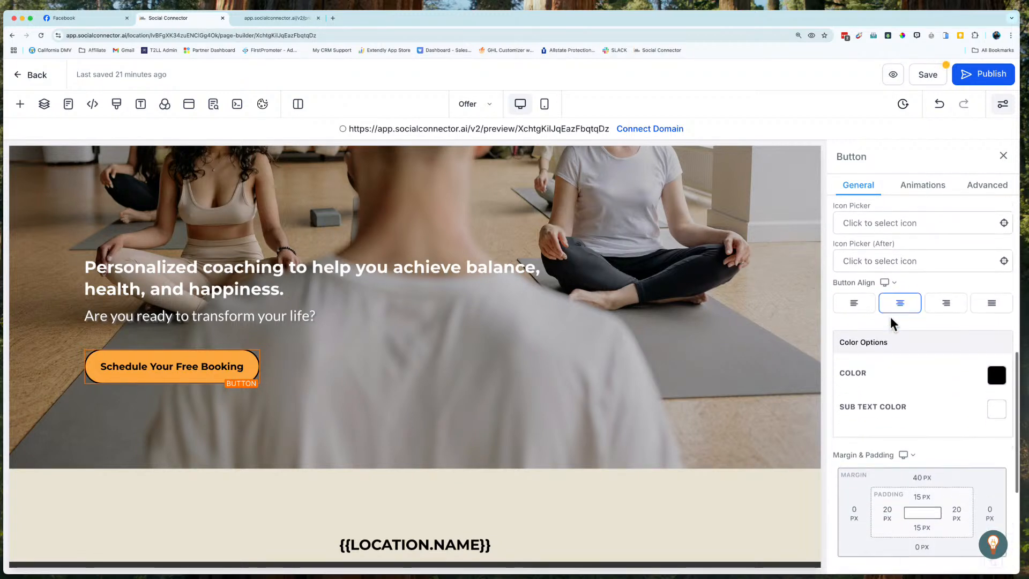
scroll(889, 317, "down", 1)
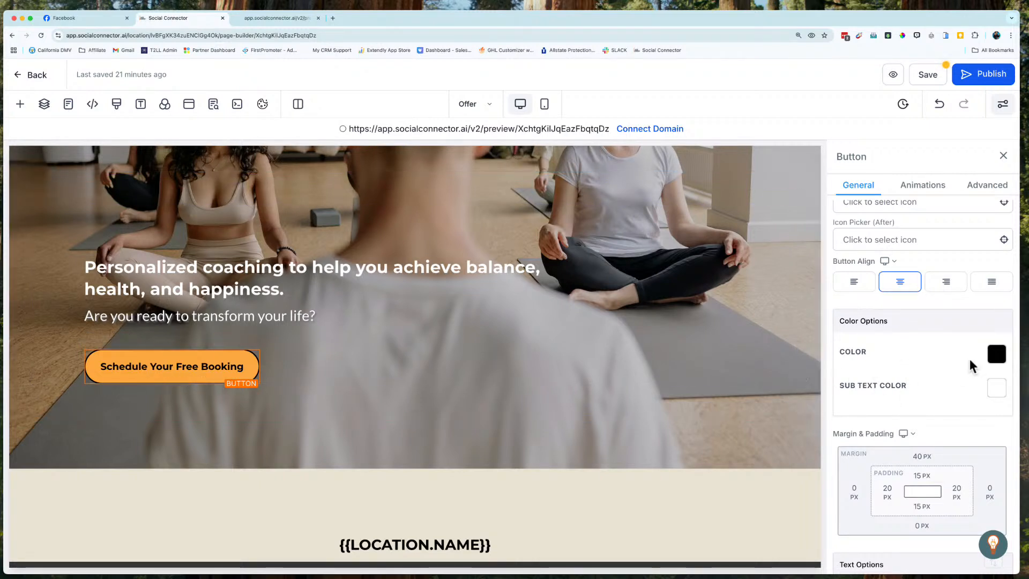
left_click(995, 354)
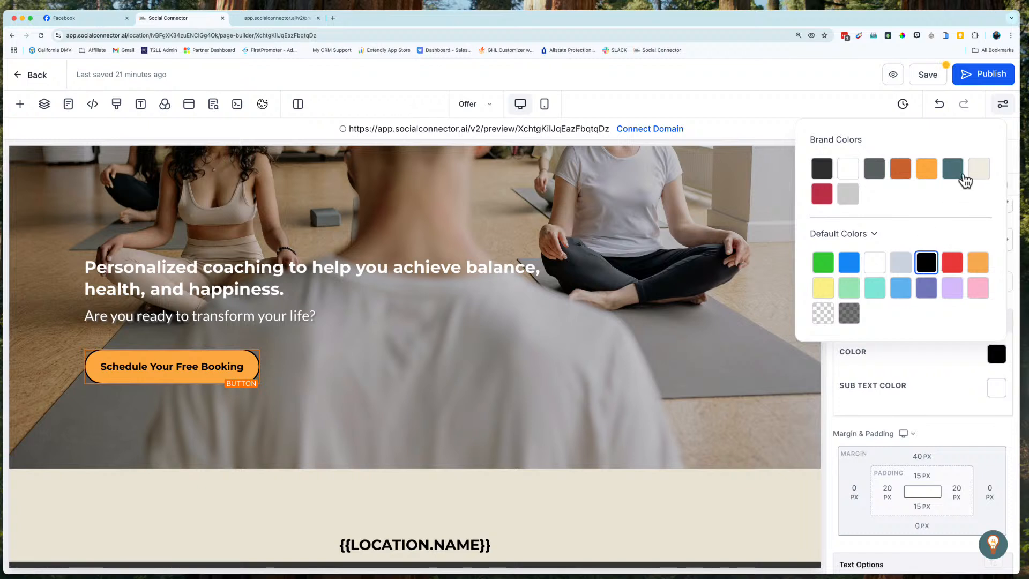
left_click(959, 175)
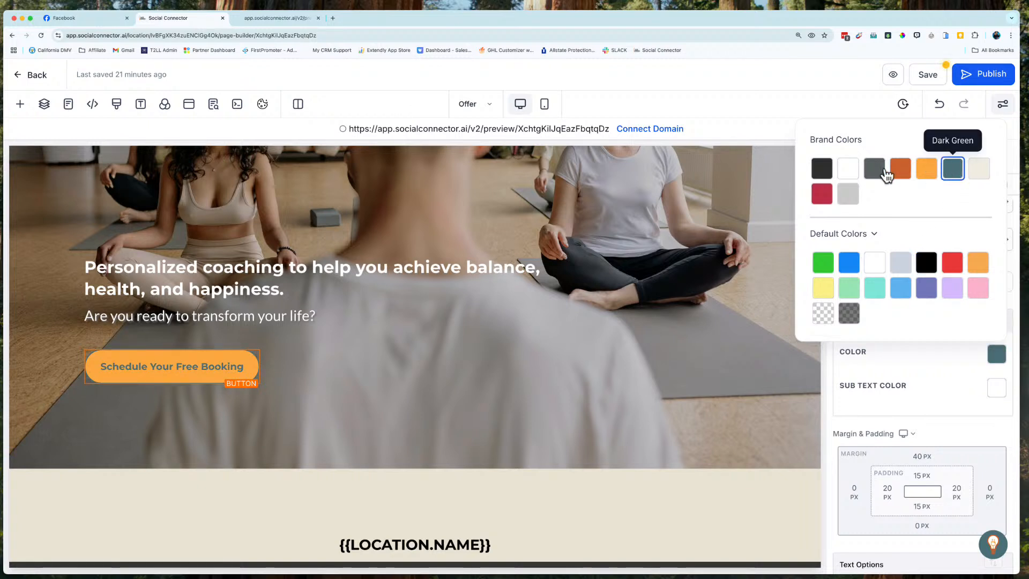
left_click(821, 169)
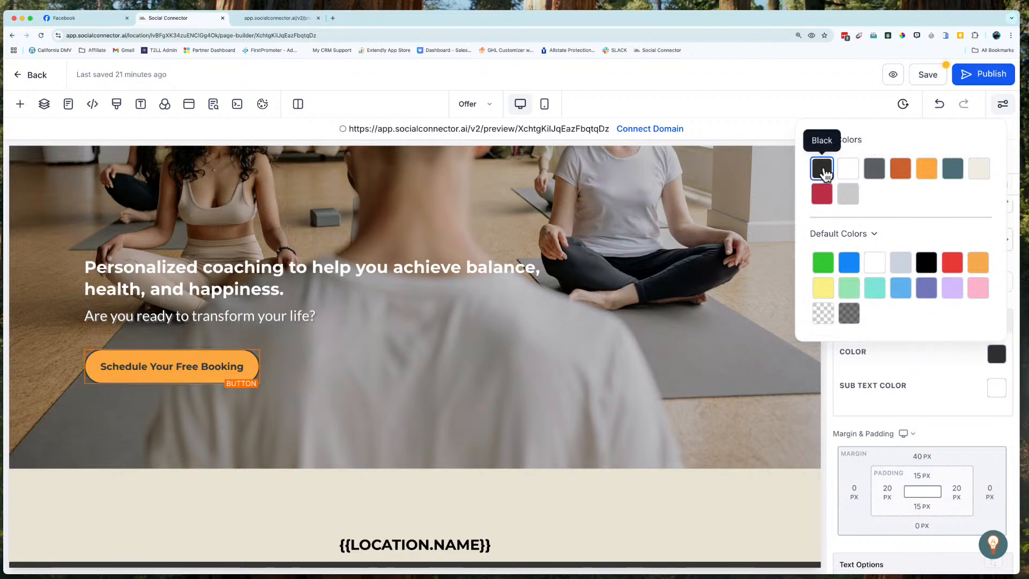
left_click(934, 377)
Step: Set the hero button's left and right padding to 40 px each
scroll(892, 412, "down", 2)
scroll(889, 419, "down", 1)
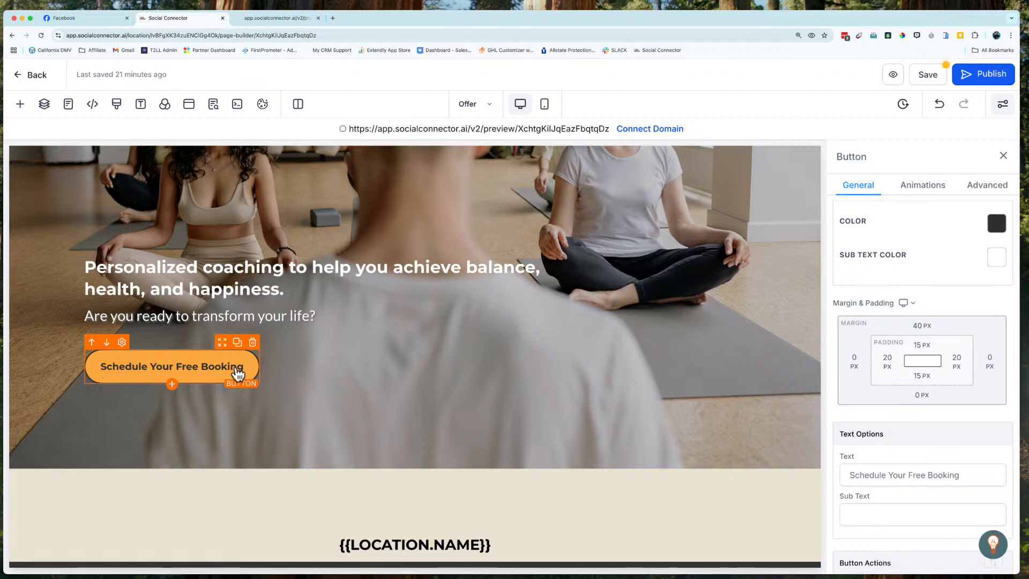
left_click(885, 359)
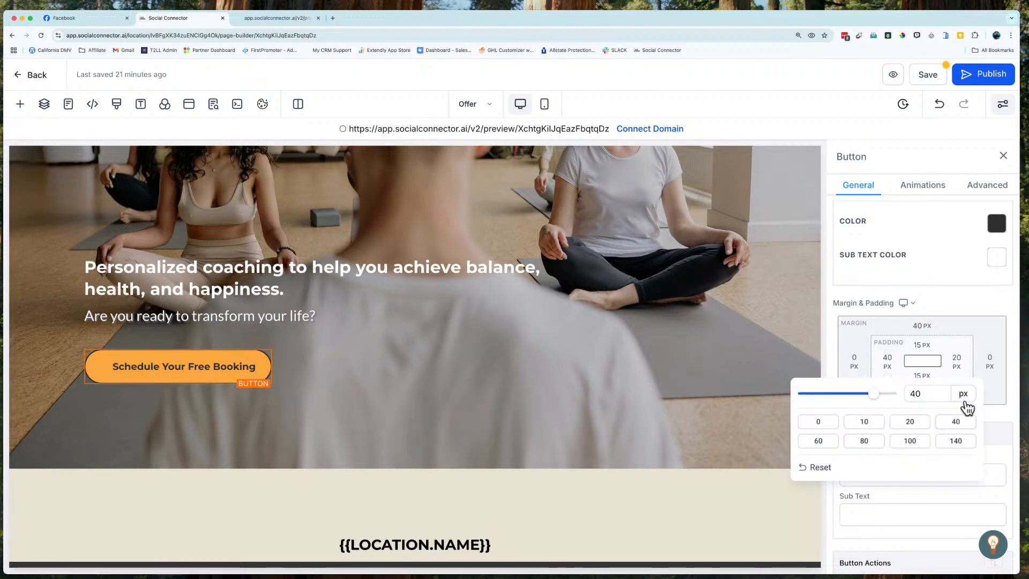
left_click(958, 361)
left_click(956, 362)
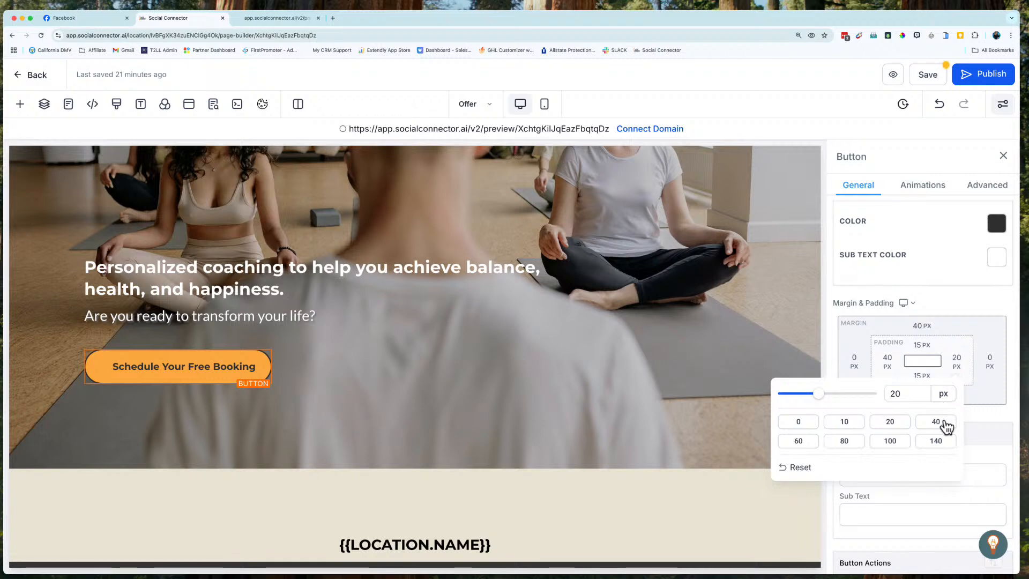
left_click(944, 421)
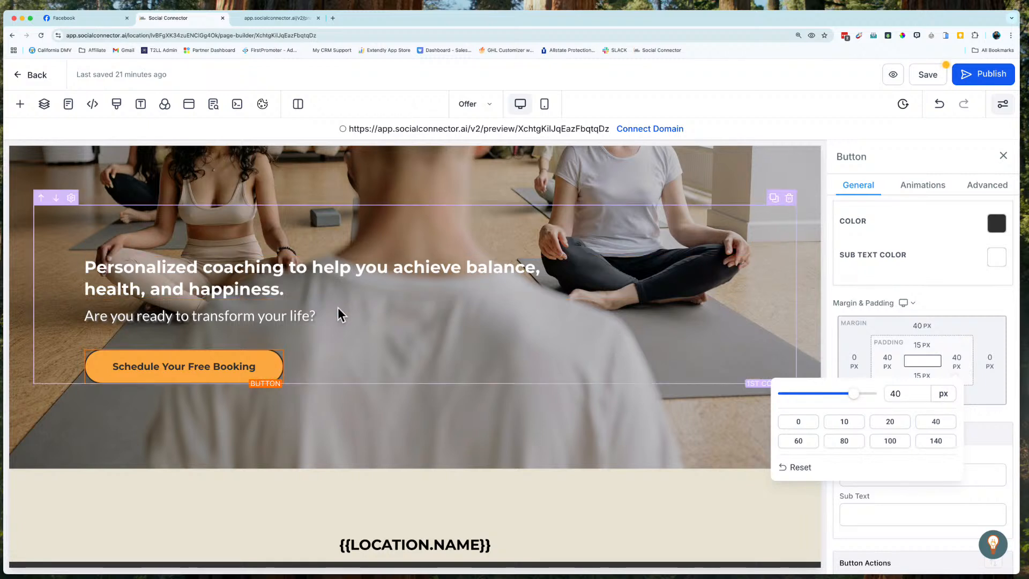
left_click(949, 303)
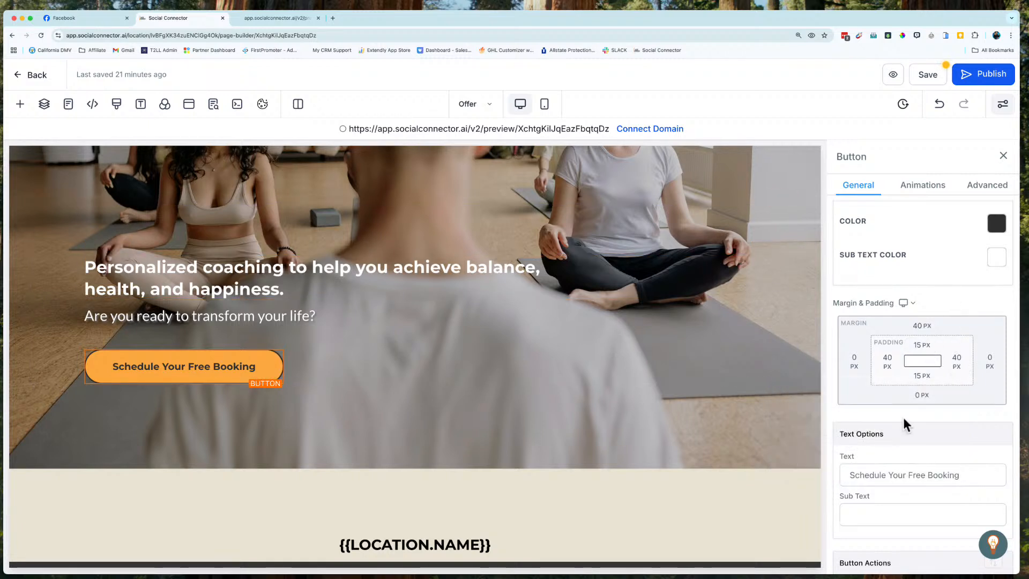
Step: Add the sub text "click now" to the hero button
scroll(902, 417, "down", 3)
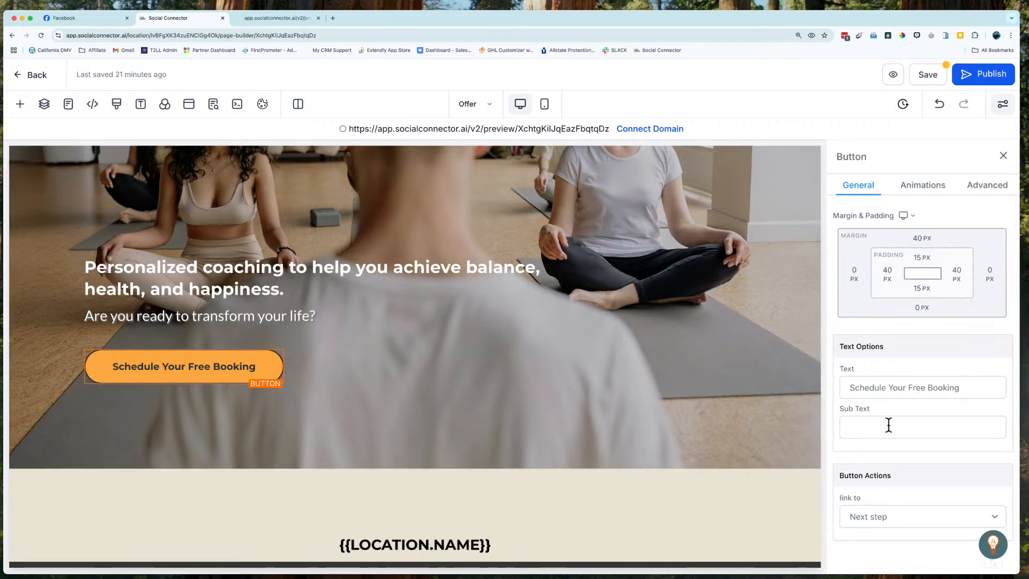
left_click(887, 426)
type("click now")
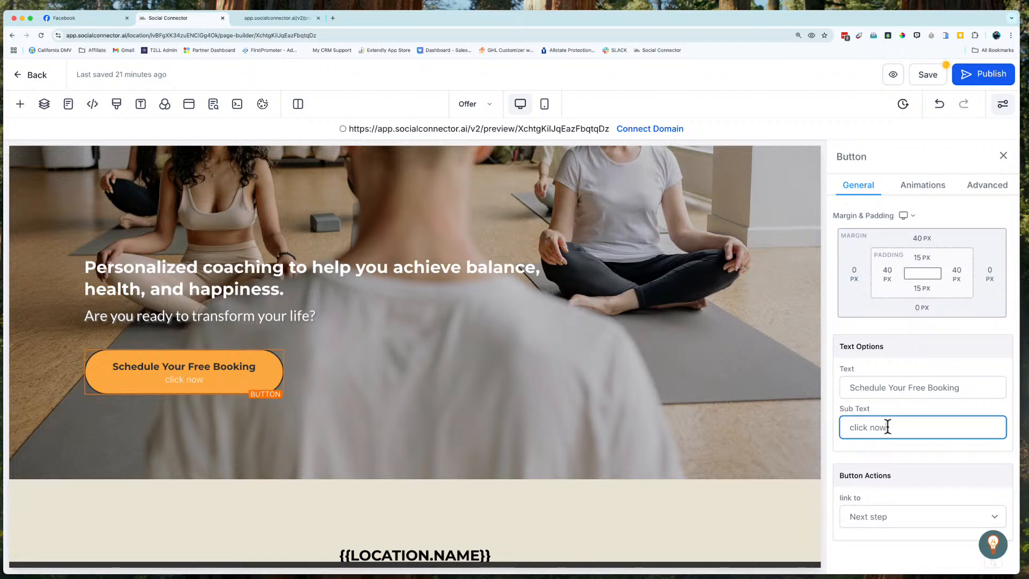
Step: Set the hero button's sub text colour to the brand colour Grey
scroll(884, 304, "up", 1)
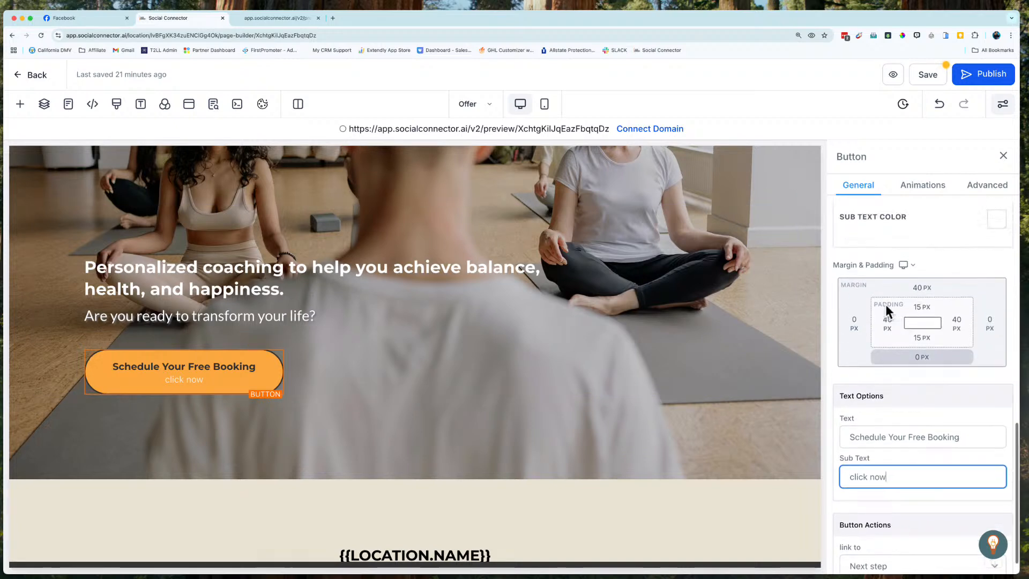
scroll(885, 304, "up", 3)
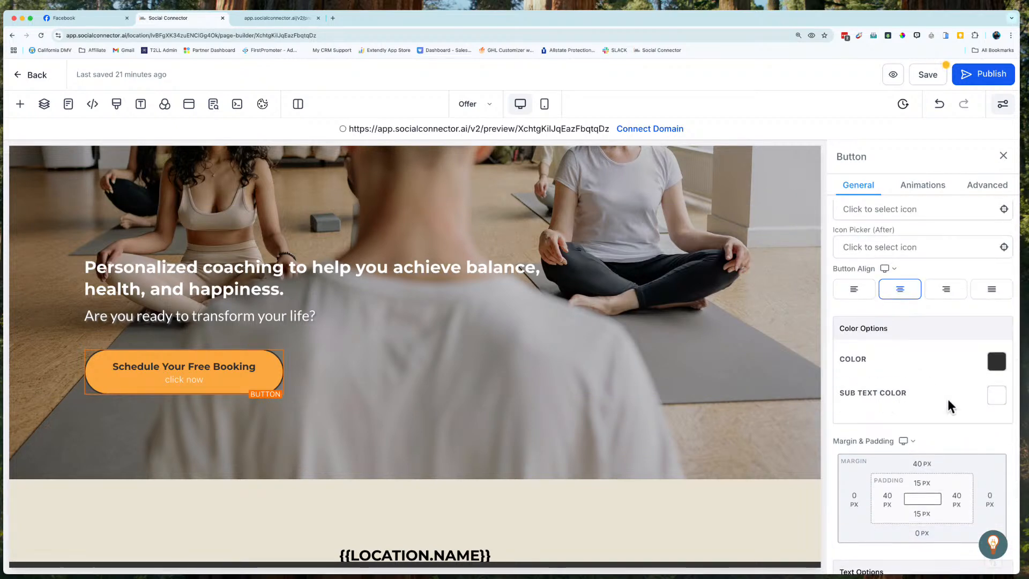
left_click(996, 396)
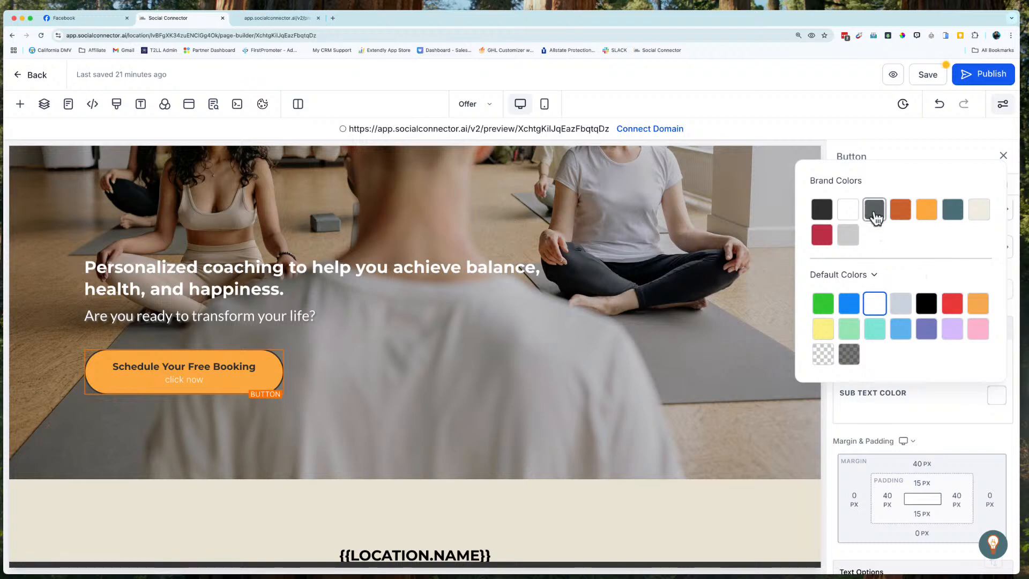
left_click(875, 213)
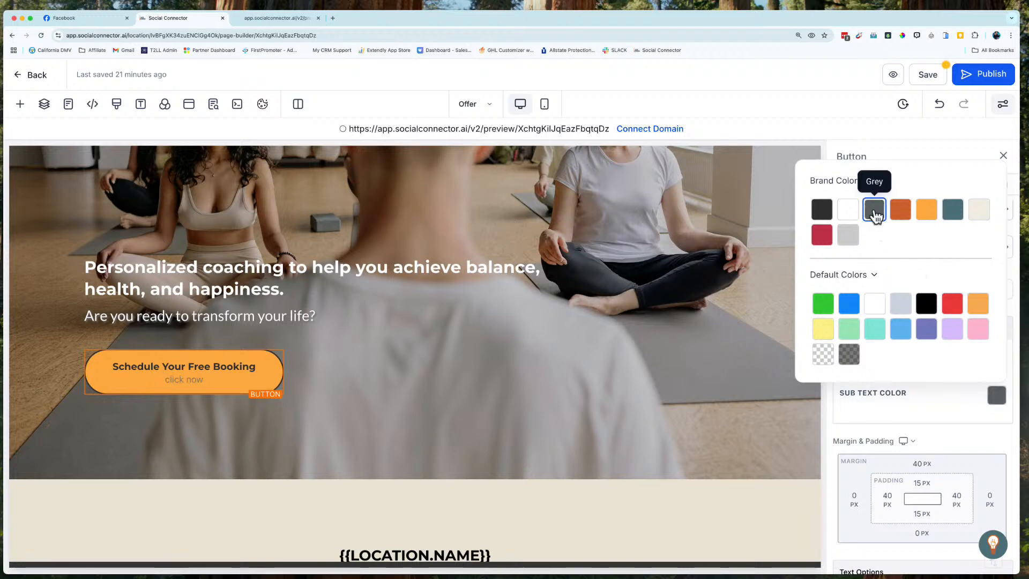
left_click(936, 408)
Step: Set the hero button's sub text font size to 20 px
scroll(936, 407, "up", 5)
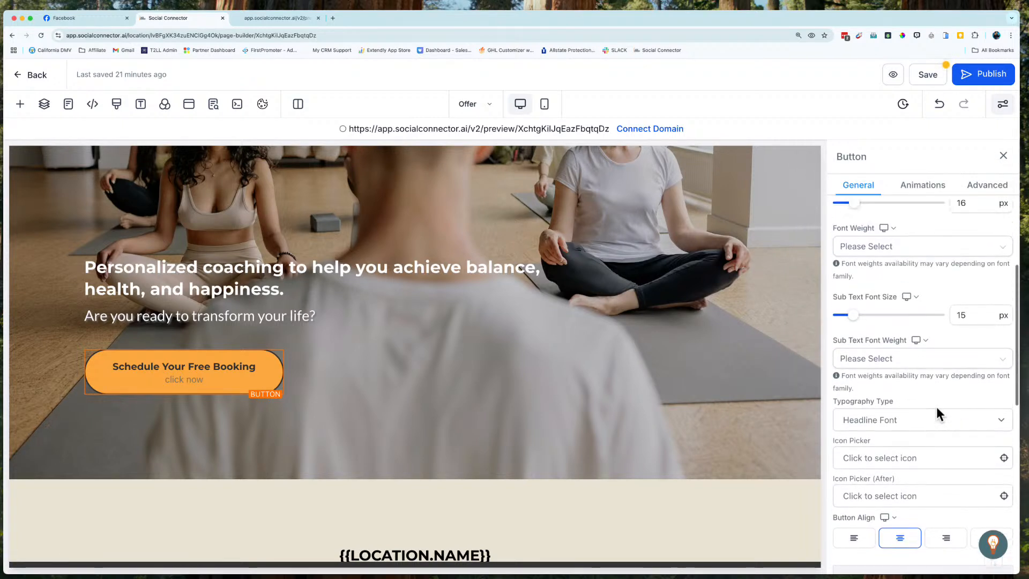
scroll(936, 412, "up", 2)
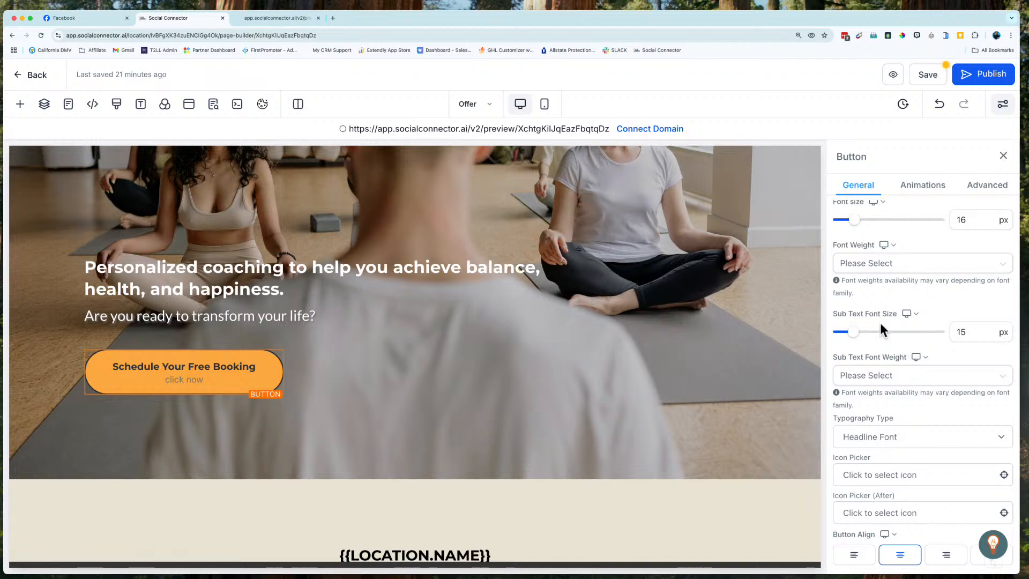
double_click(962, 331)
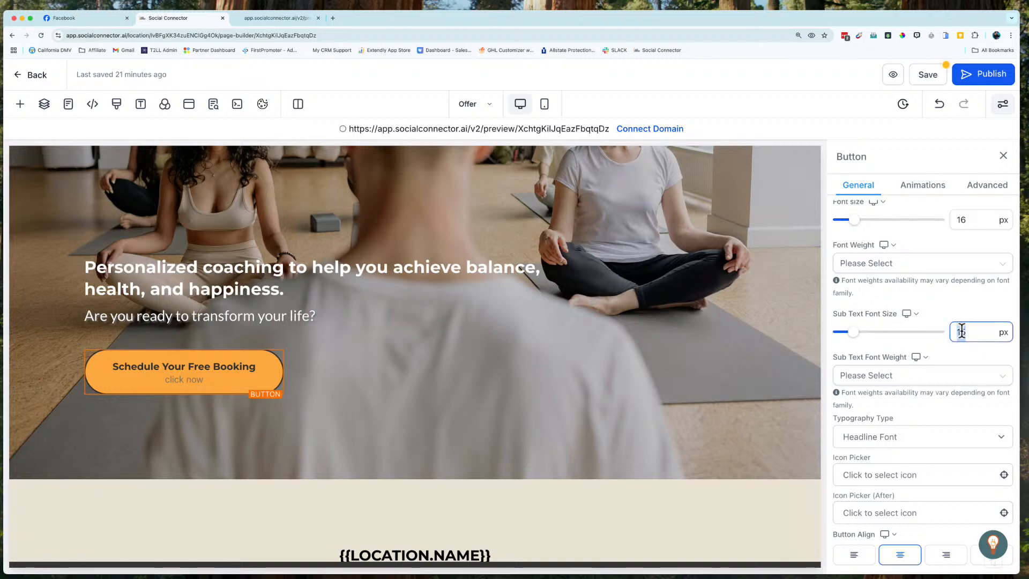
key("Tab")
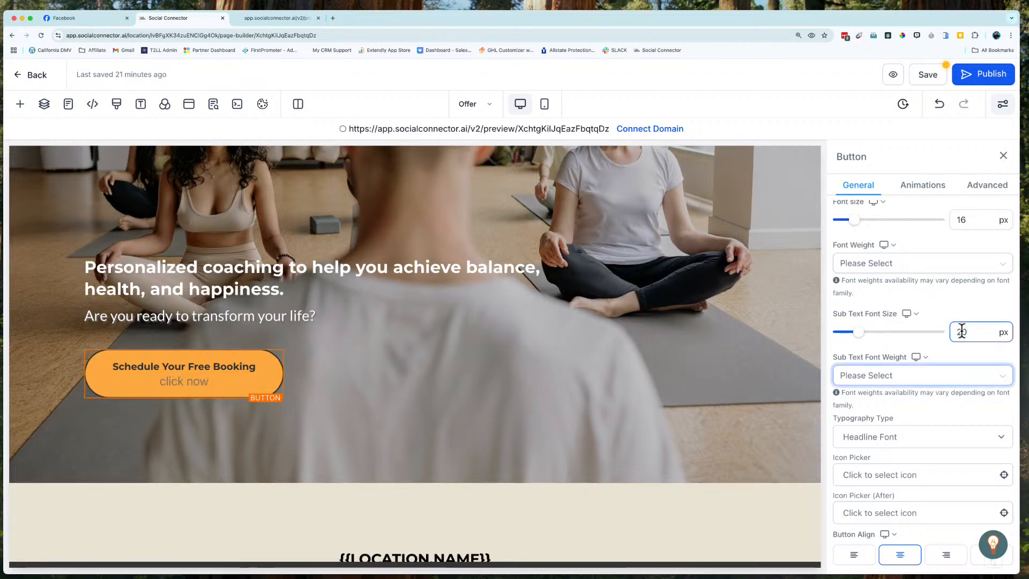
Step: Set the font size of the hero button's main text to 20 px
scroll(978, 247, "up", 1)
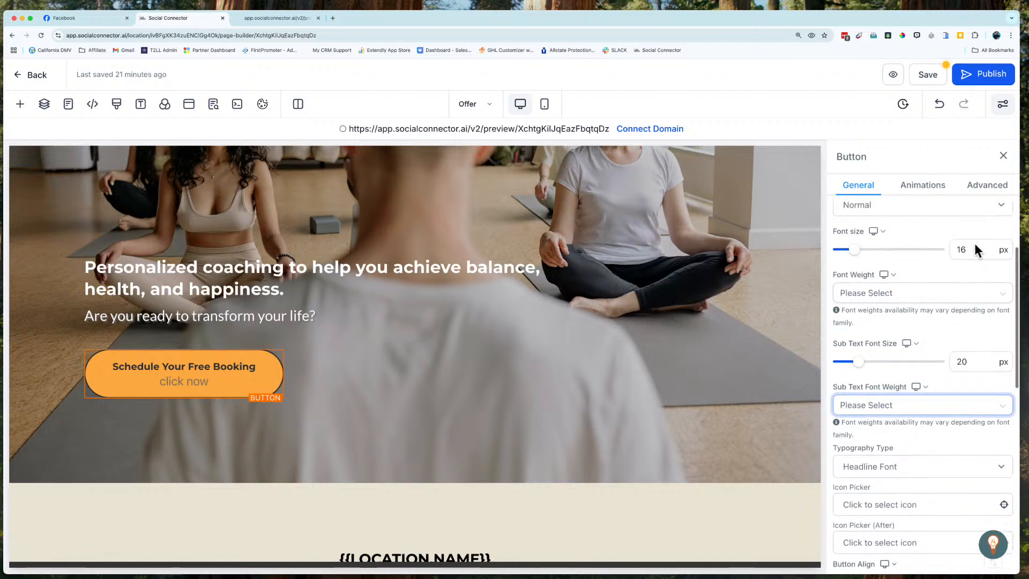
double_click(958, 249)
type("20")
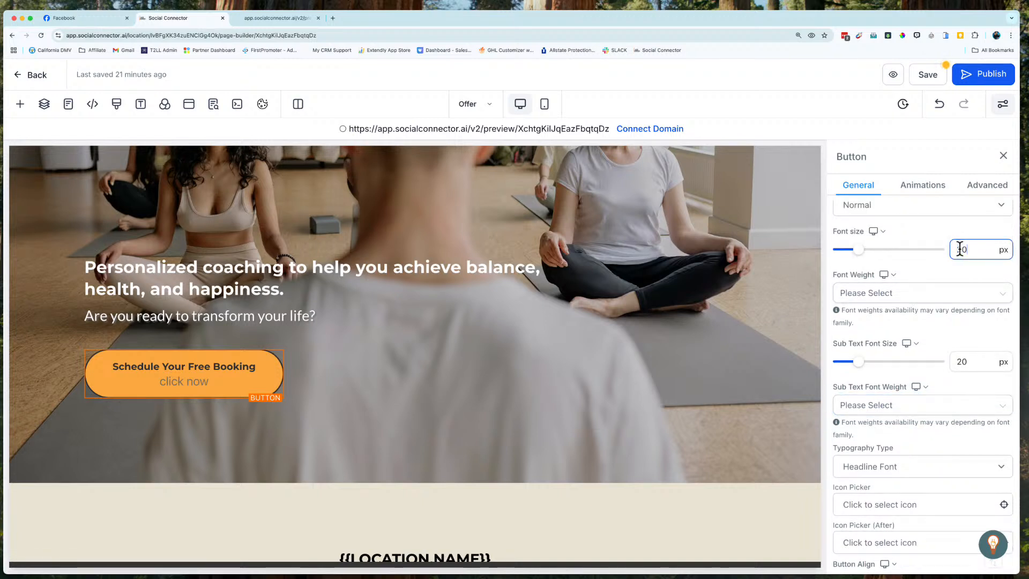
key("Tab")
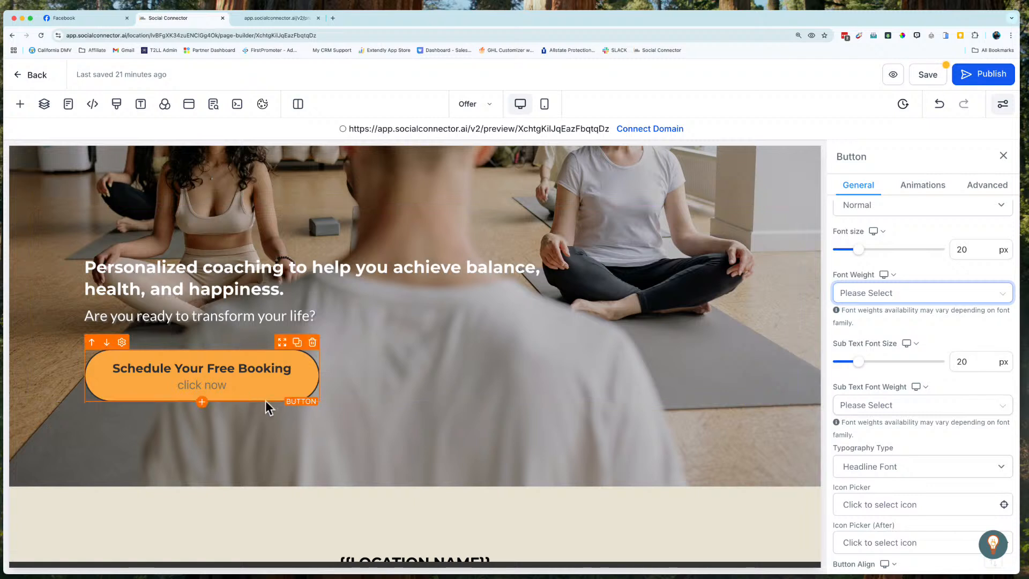
Step: Save the Offer page, accepting the global section change, and dismiss the SEO meta data settings
scroll(909, 445, "down", 10)
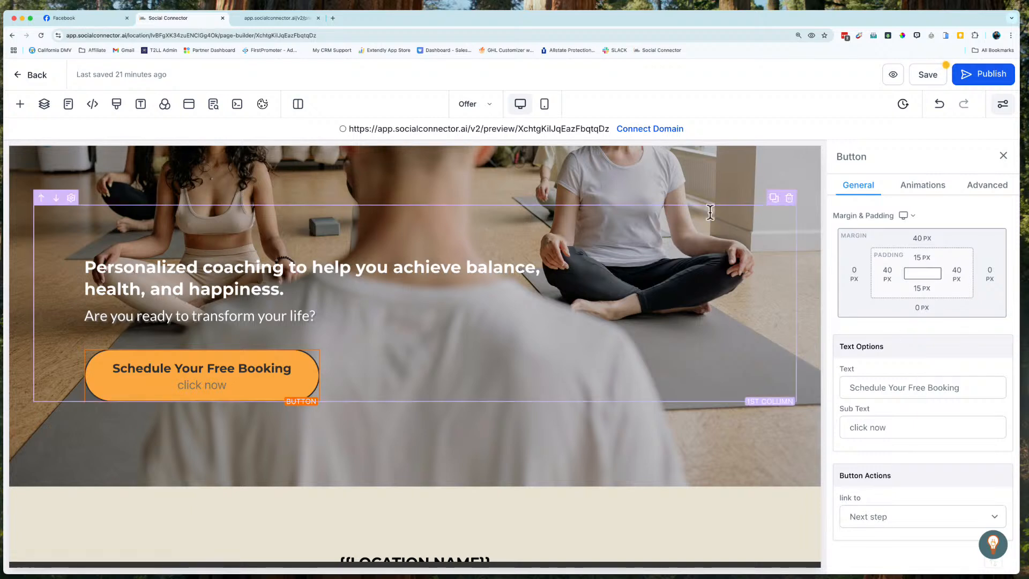
left_click(475, 106)
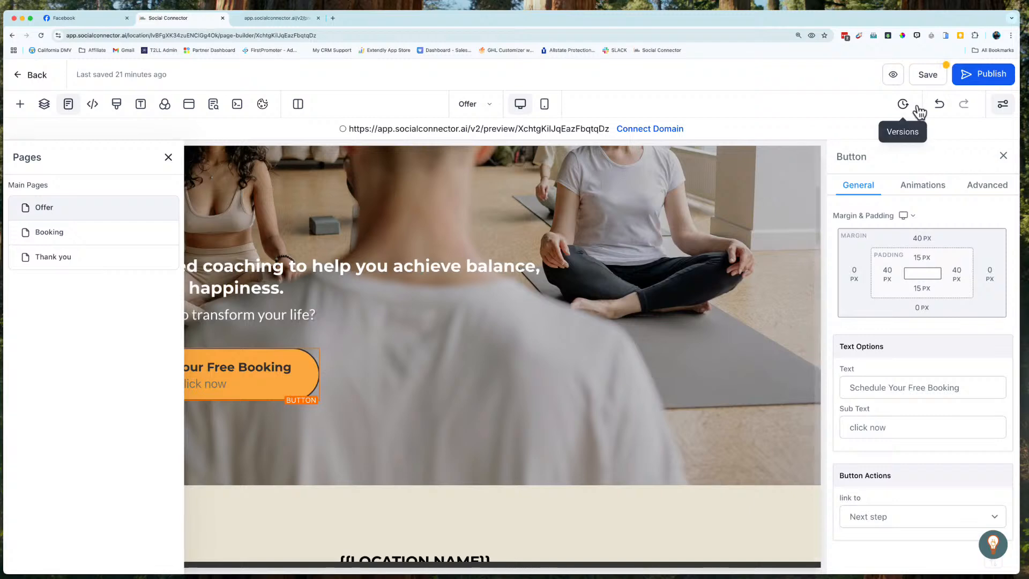
left_click(932, 74)
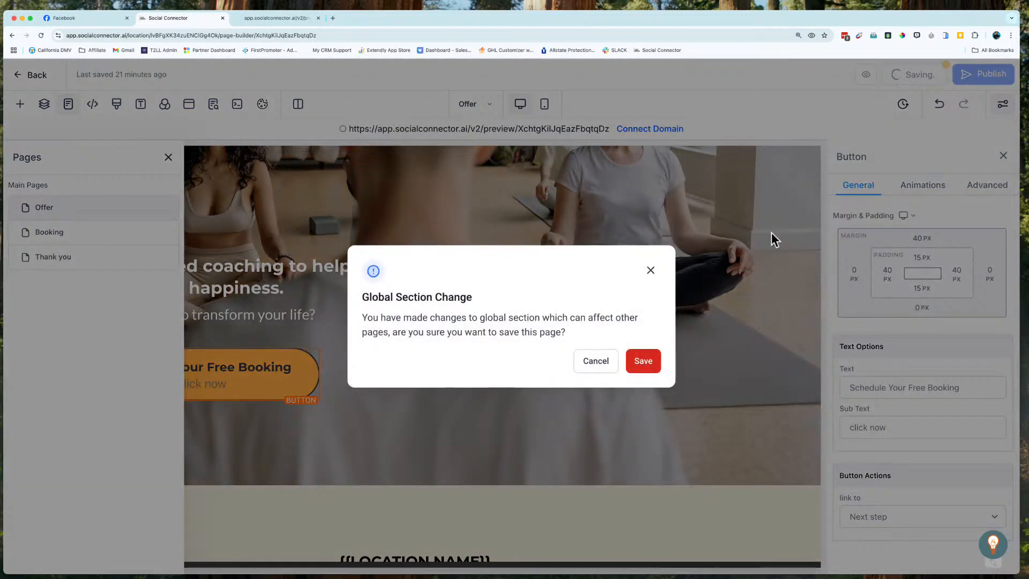
left_click(643, 363)
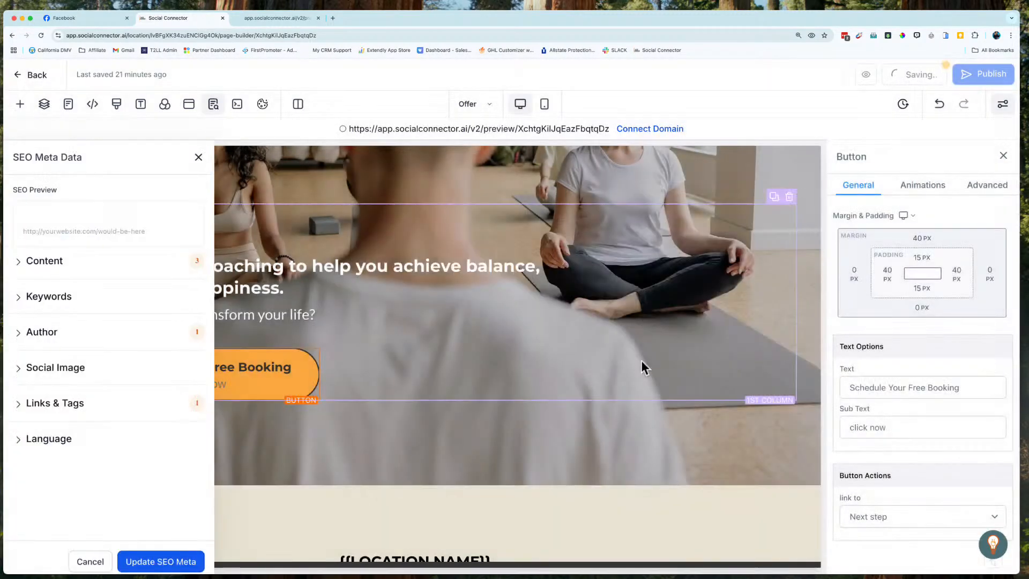
left_click(198, 157)
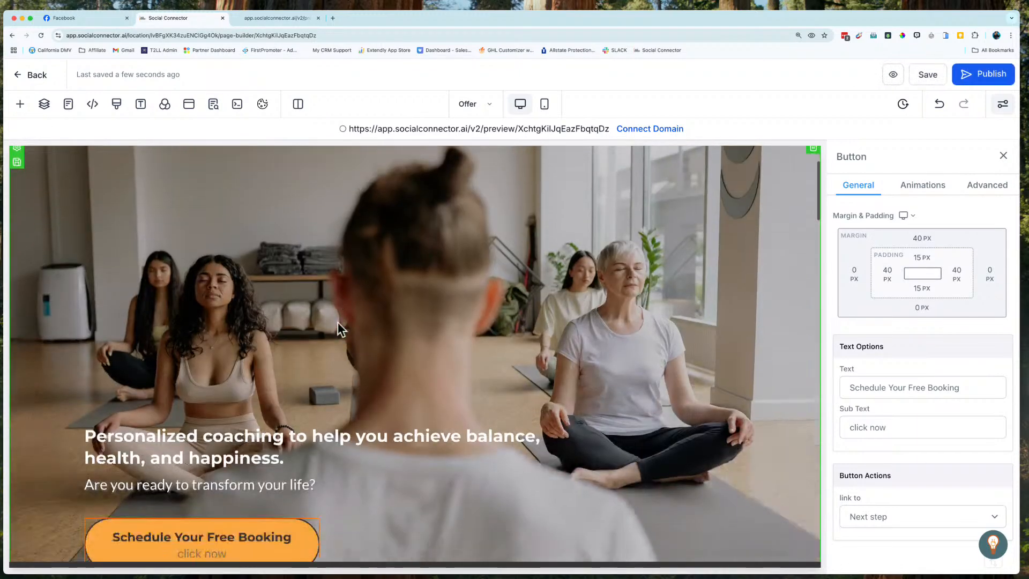
Step: Look over the saved page from the hero through the introduction text and coaching service cards, and return to the hero
scroll(337, 322, "down", 7)
scroll(338, 329, "down", 2)
scroll(338, 323, "down", 2)
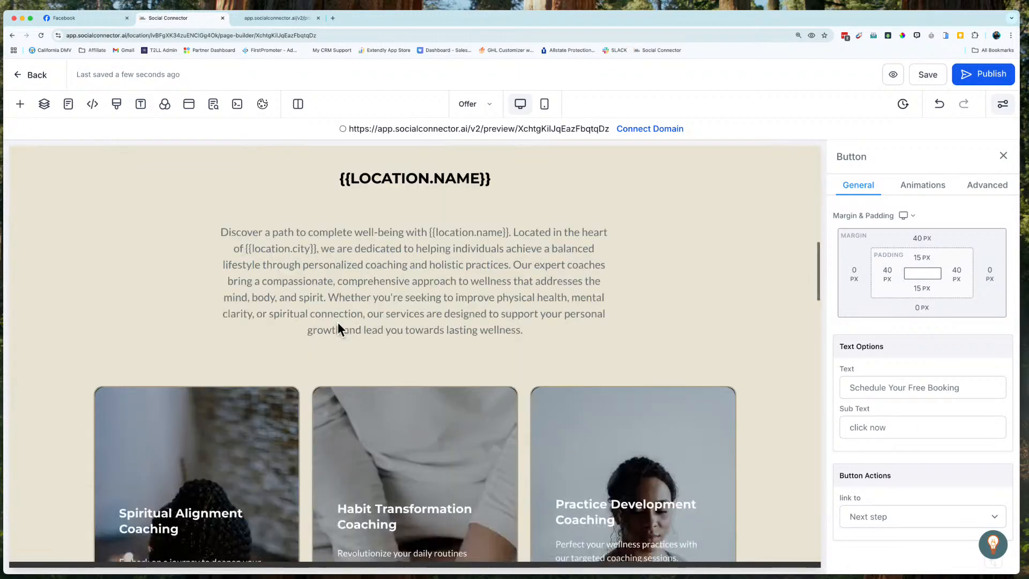
scroll(337, 323, "down", 4)
scroll(338, 323, "down", 8)
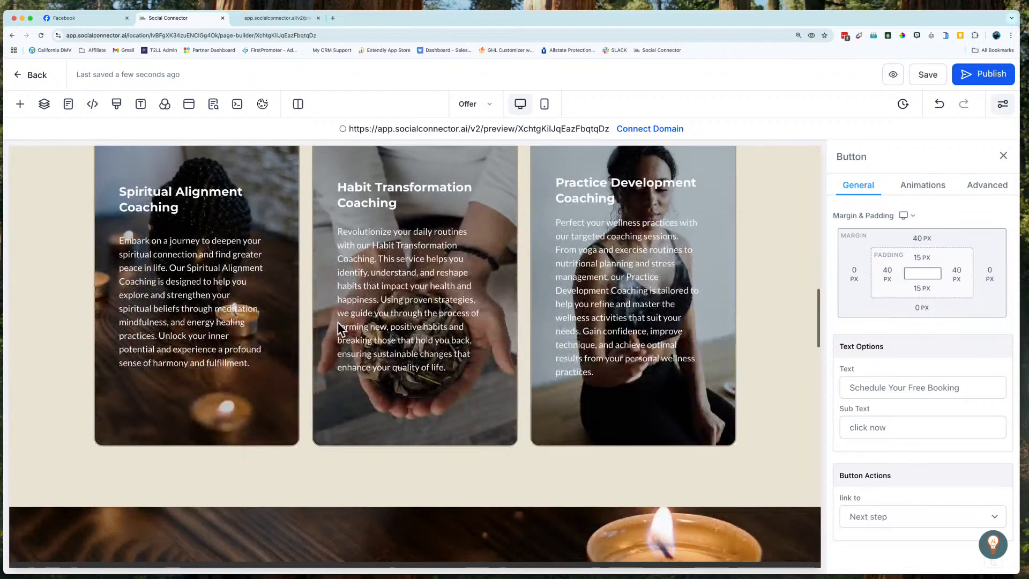
scroll(338, 323, "up", 14)
scroll(338, 324, "up", 11)
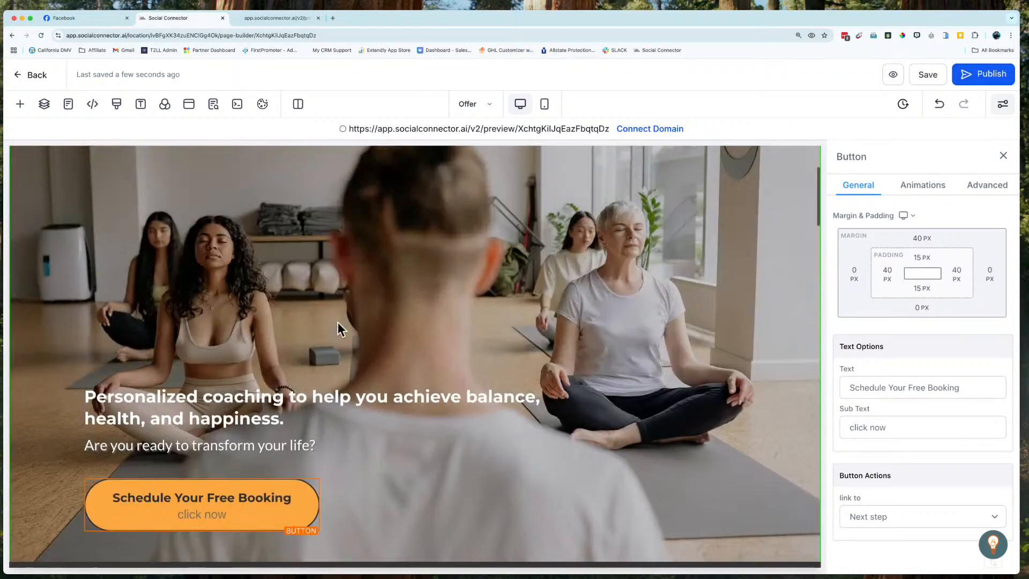
scroll(338, 324, "down", 5)
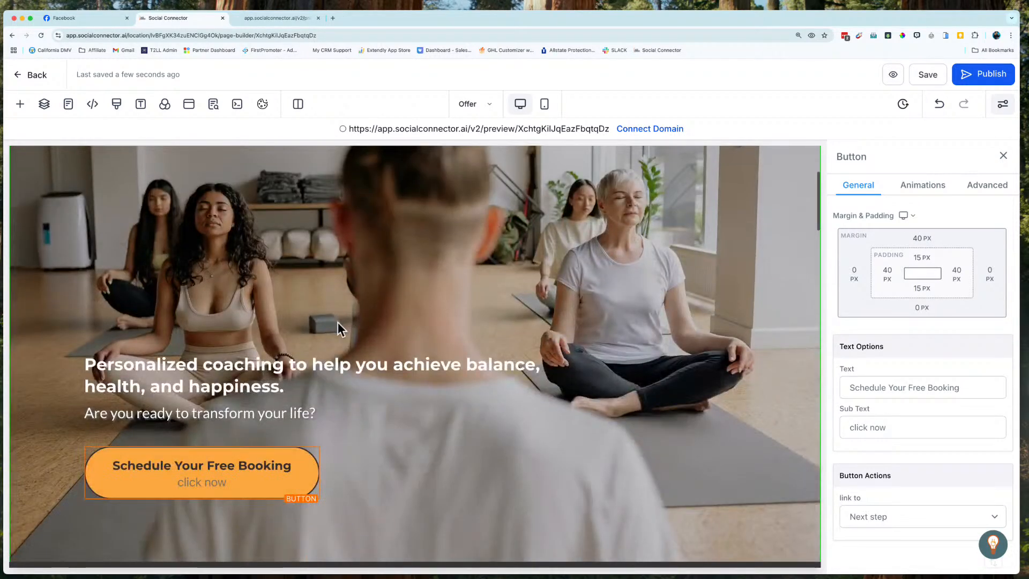